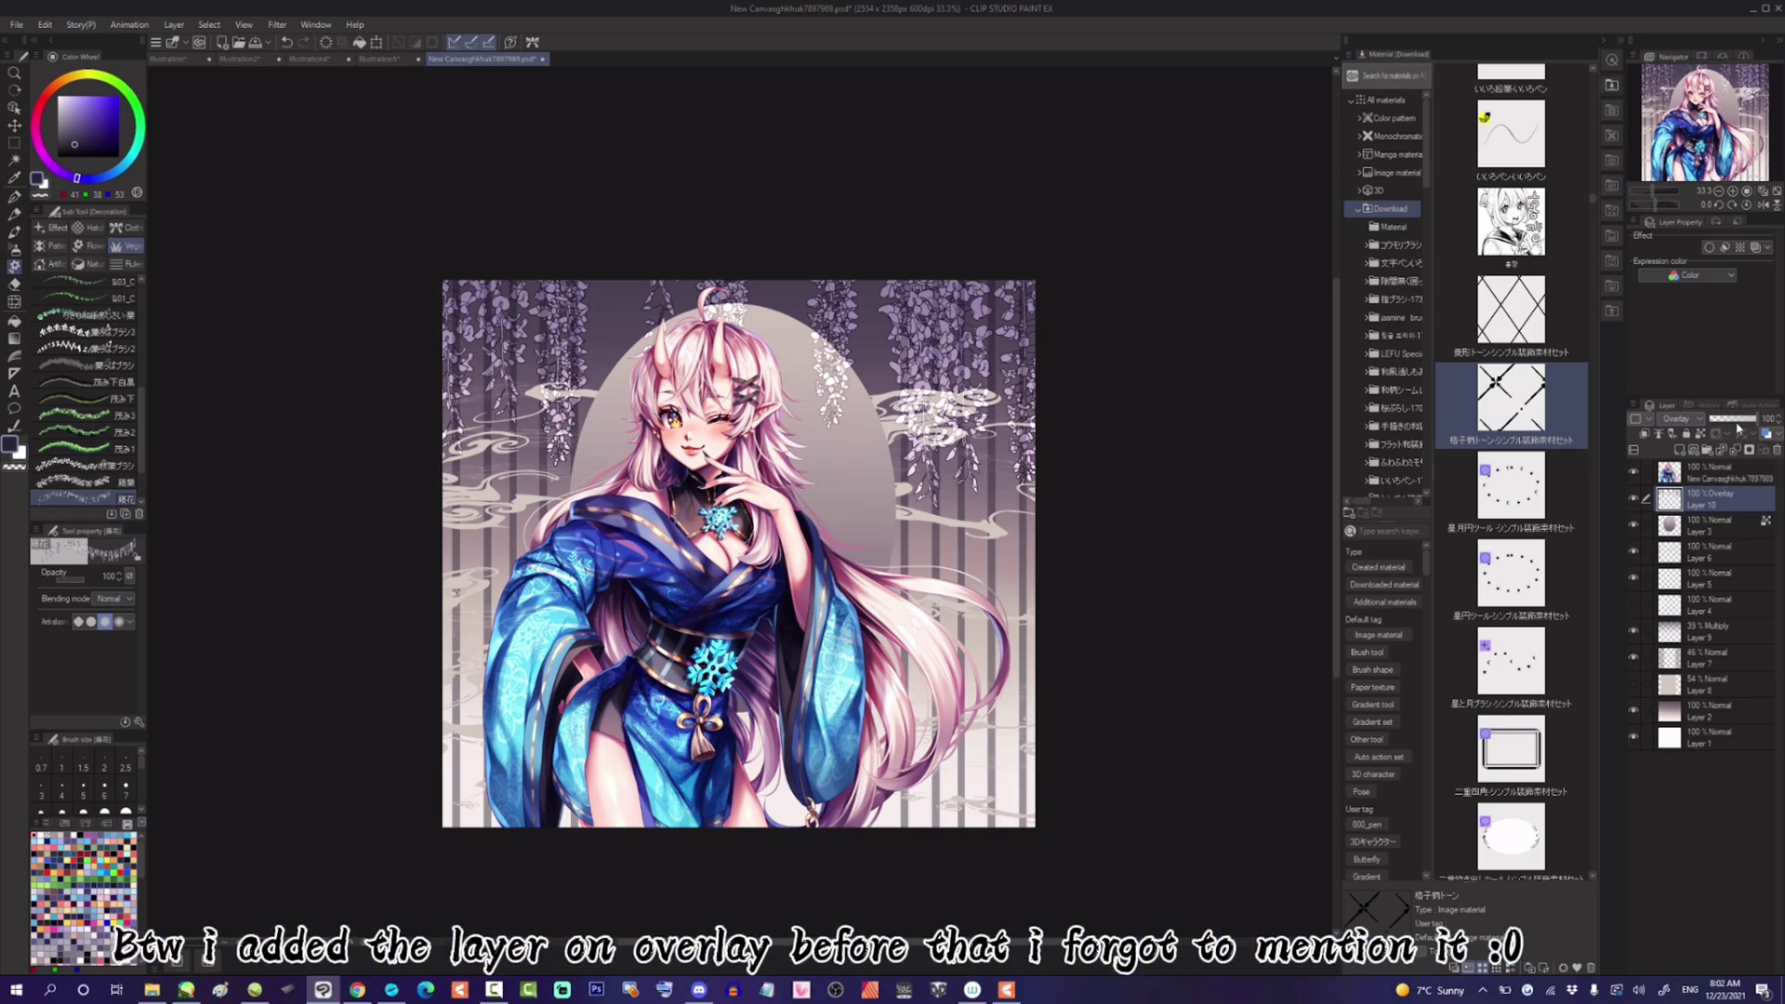
- Adjust the hue, saturation and luminosity of the Overlay Layer 10, and fade parts of it with the Soft eraser
left_click(45, 24)
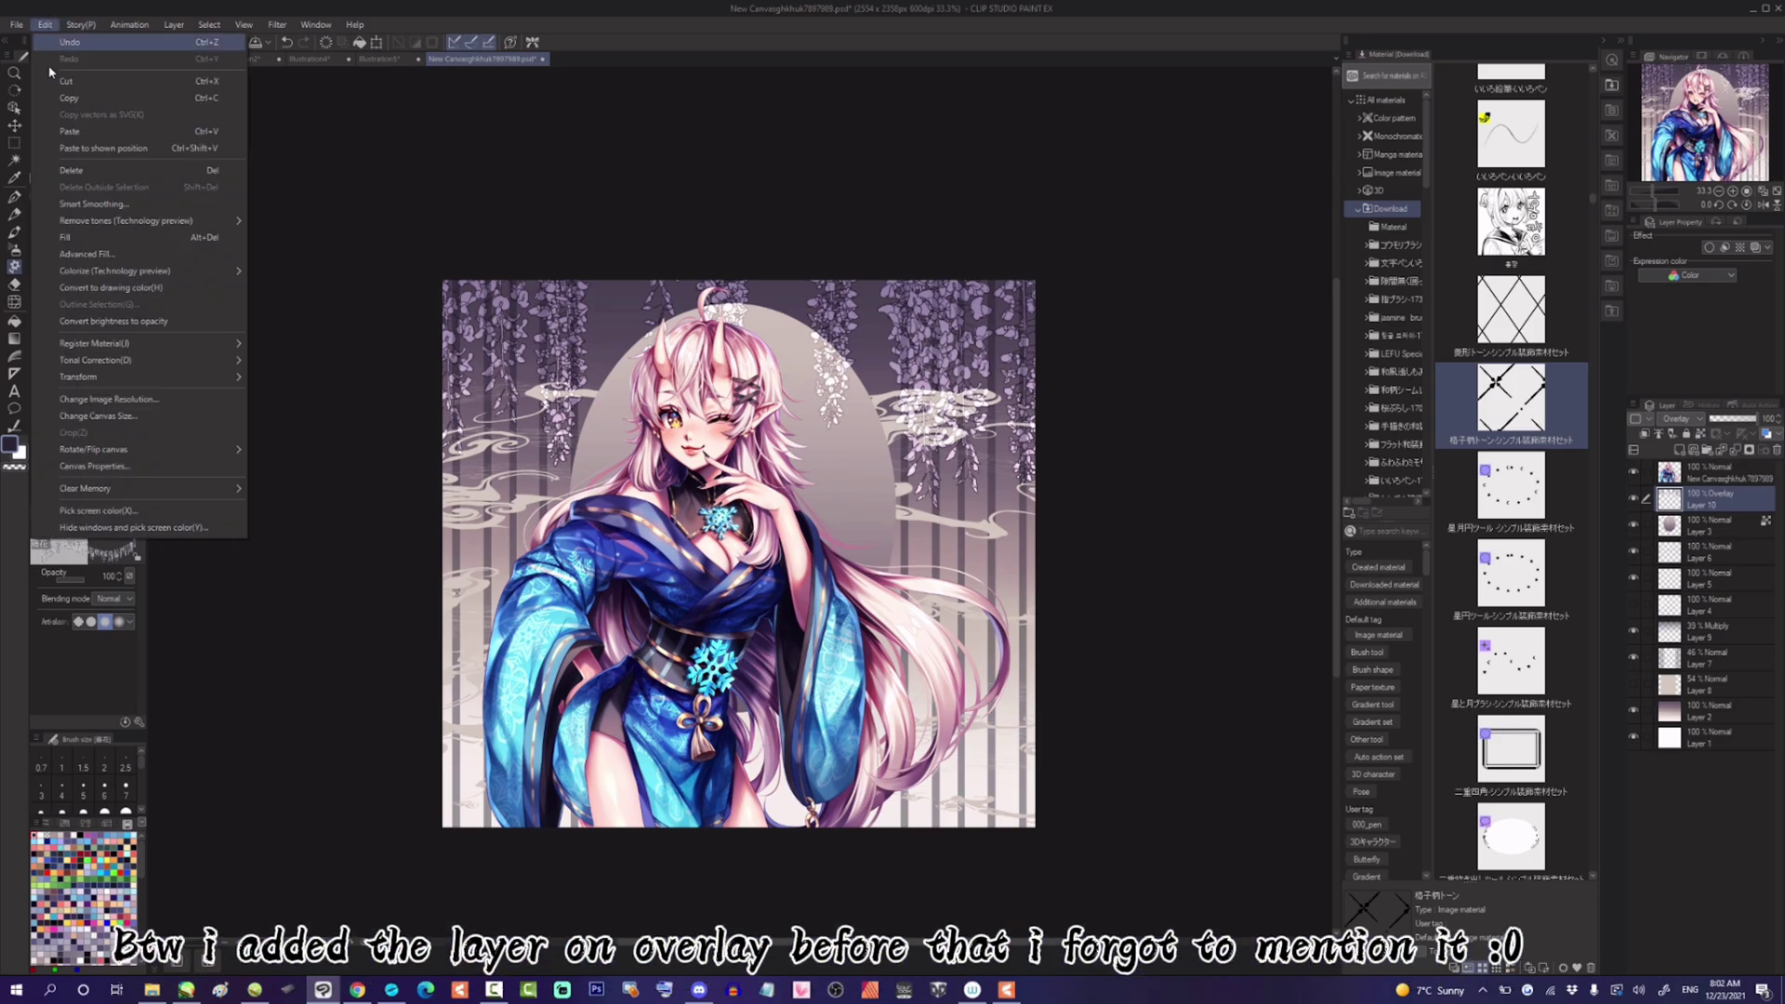
mouse_move(140, 361)
left_click(383, 383)
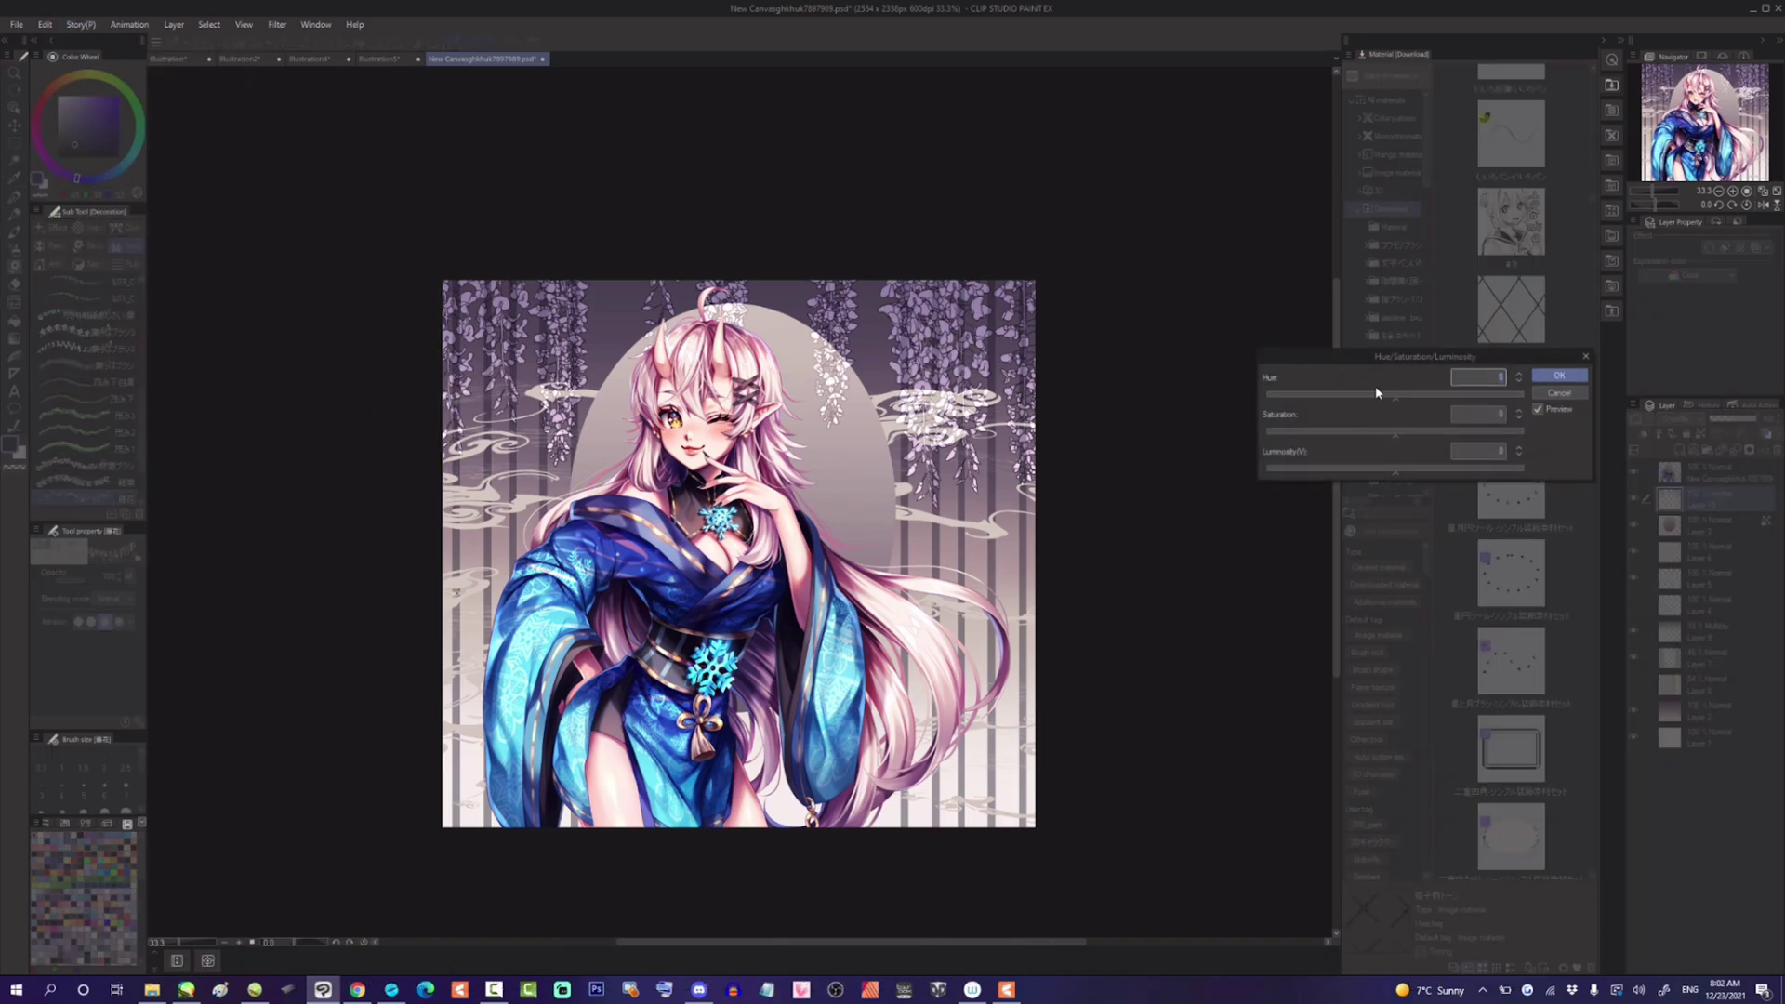
key("Return")
key("e")
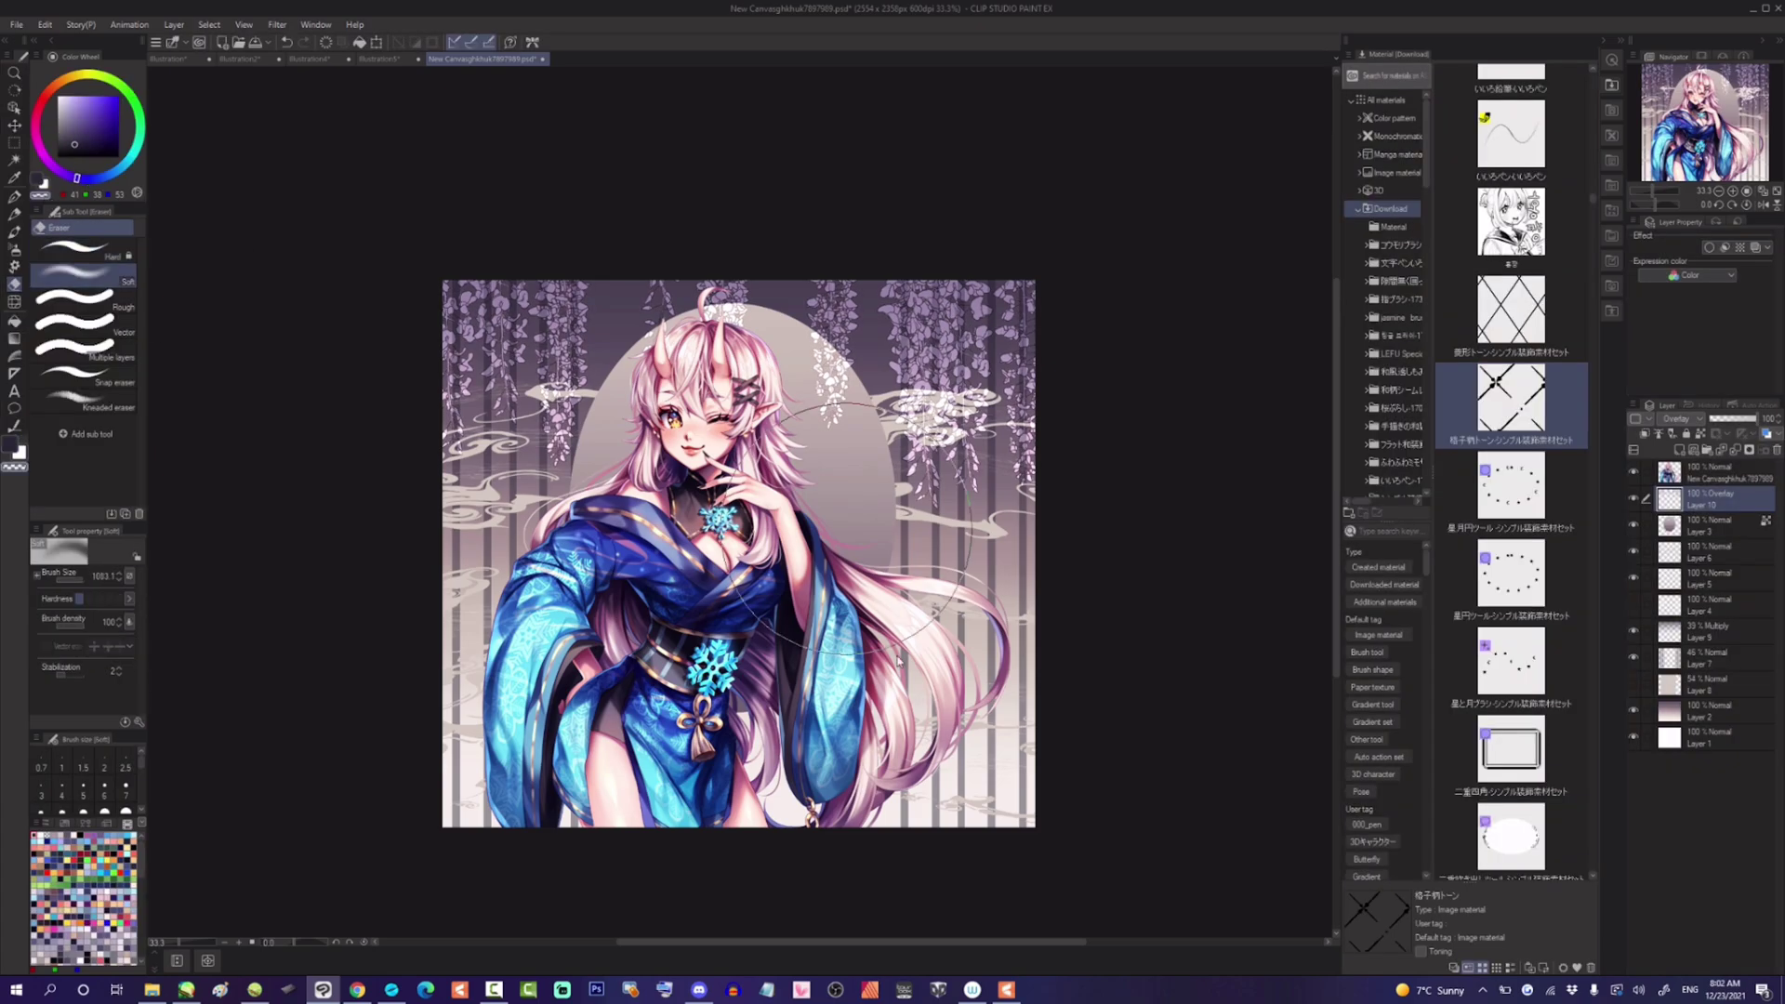
mouse_move(898, 660)
left_mouse_down()
mouse_move(930, 418)
mouse_move(827, 391)
left_mouse_up()
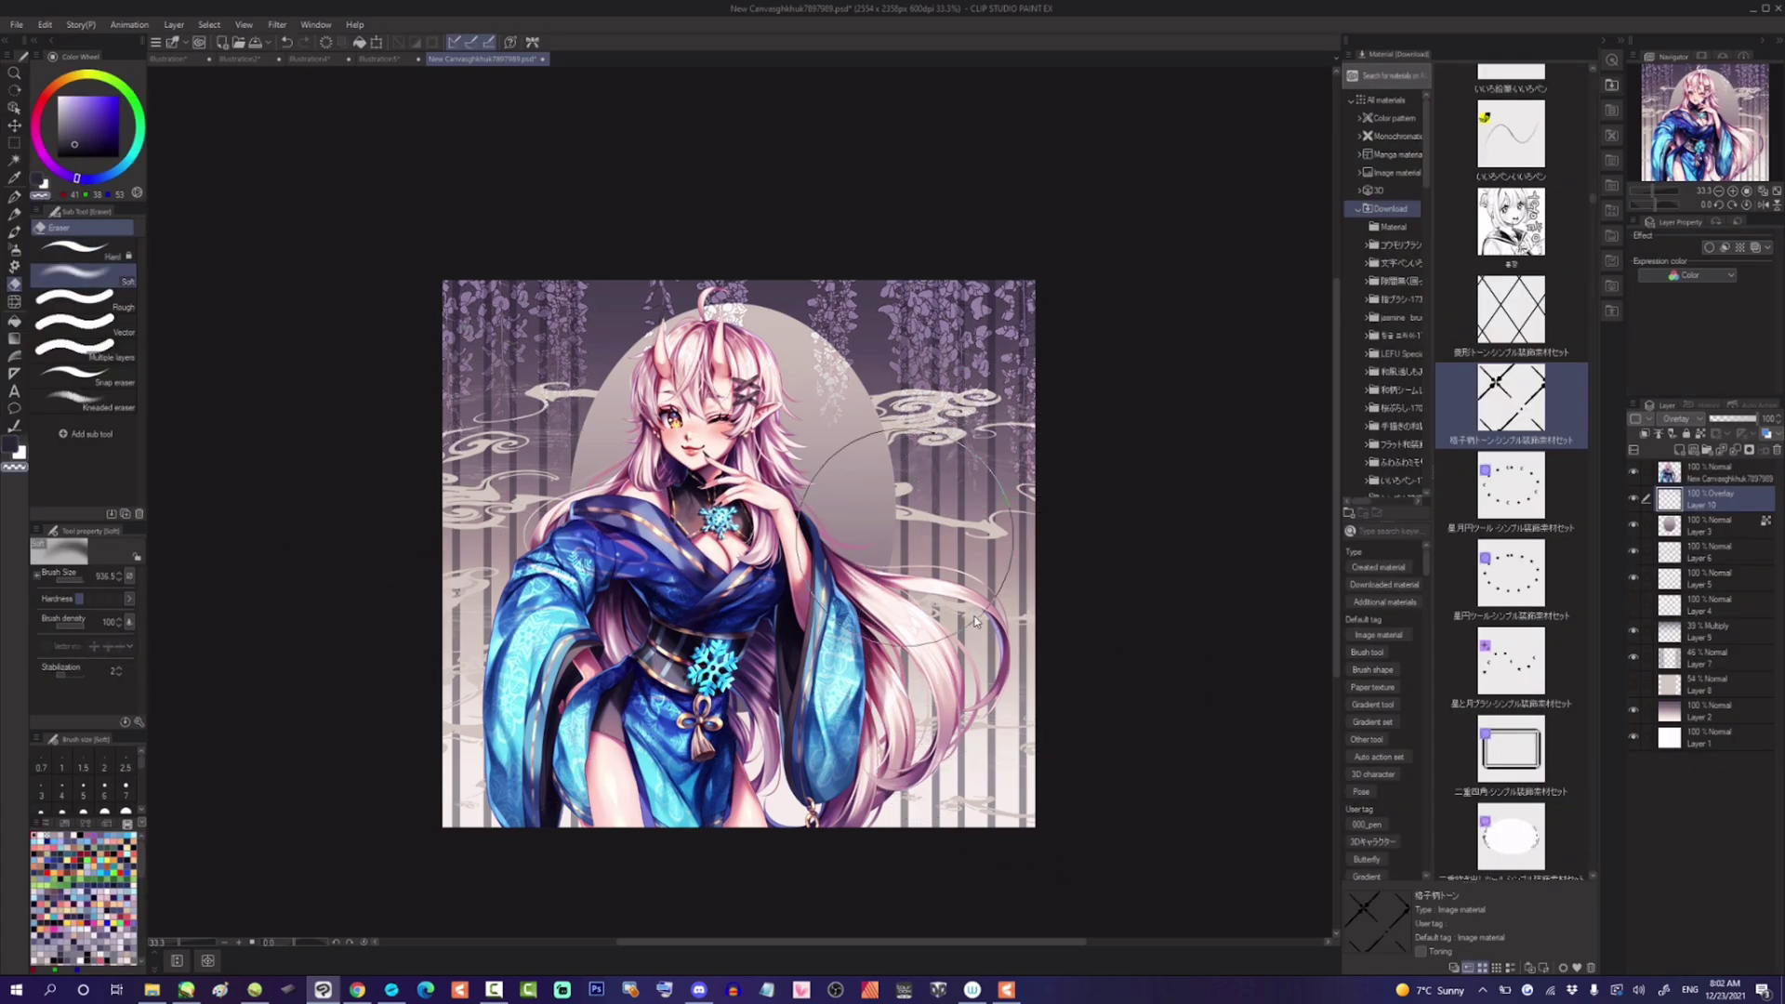
- Add a new layer in Overlay mode above Layer 10 and choose a light orange drawing color
left_click(1672, 435)
left_click(1677, 418)
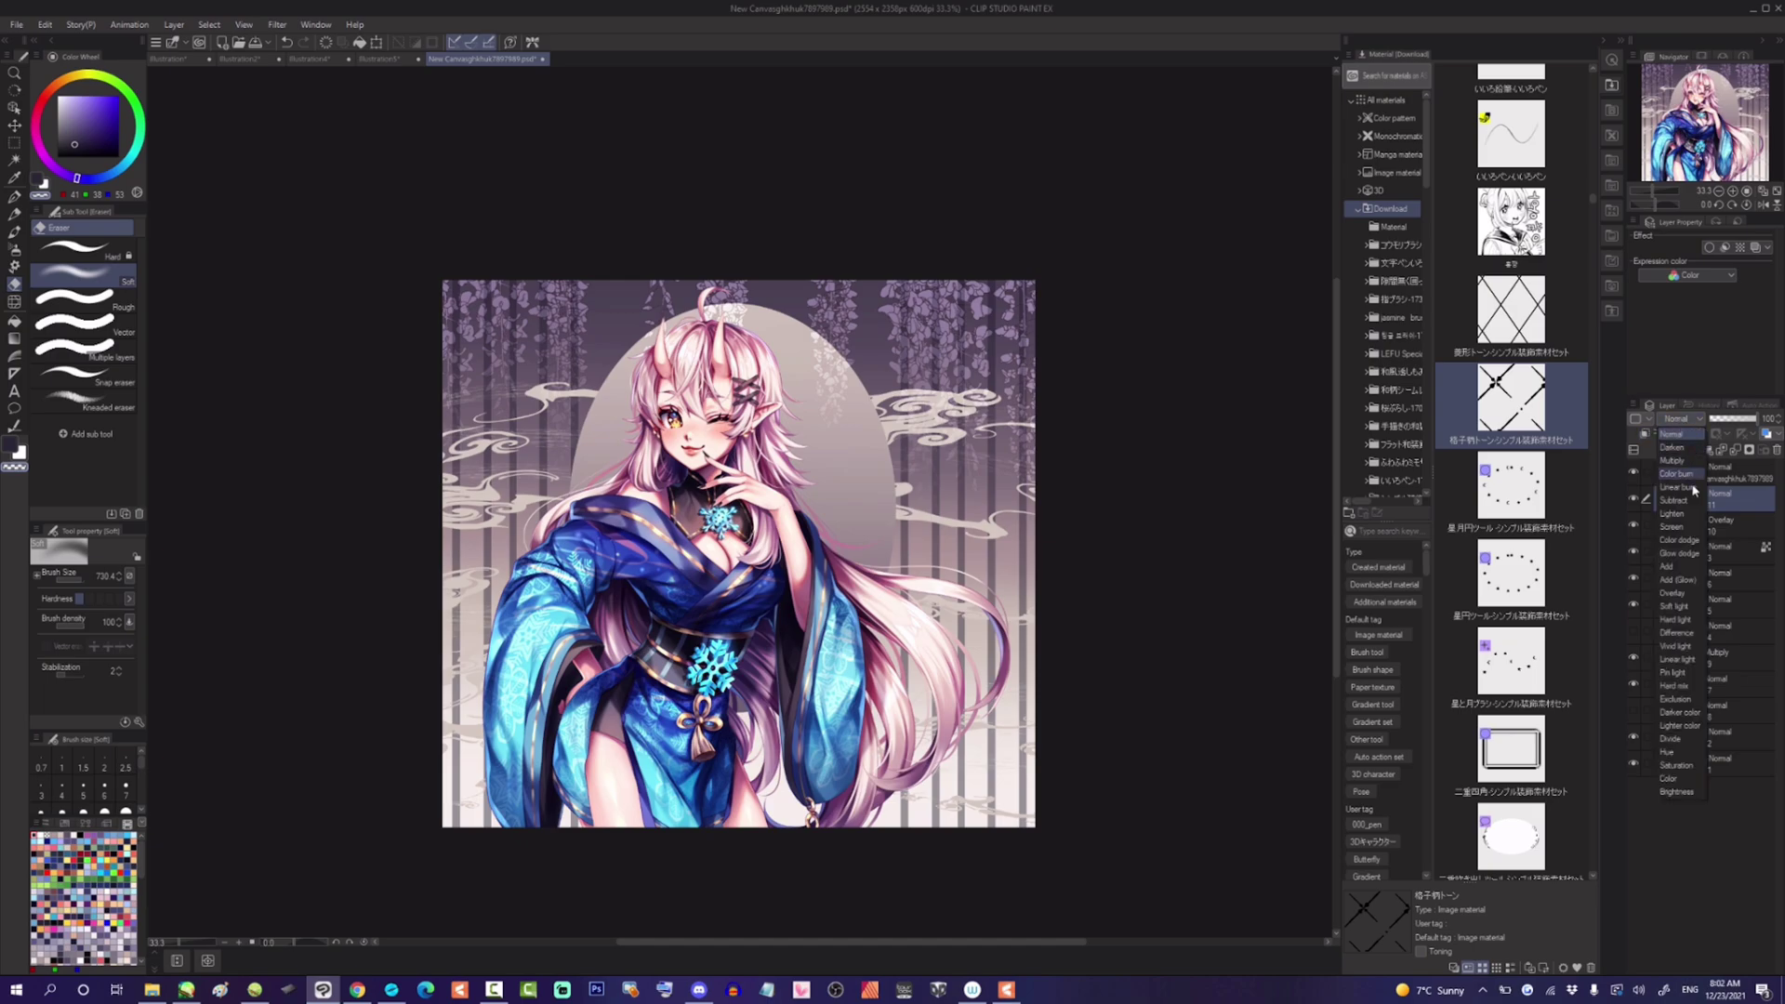
left_click(1680, 594)
left_click(72, 90)
left_click(93, 95)
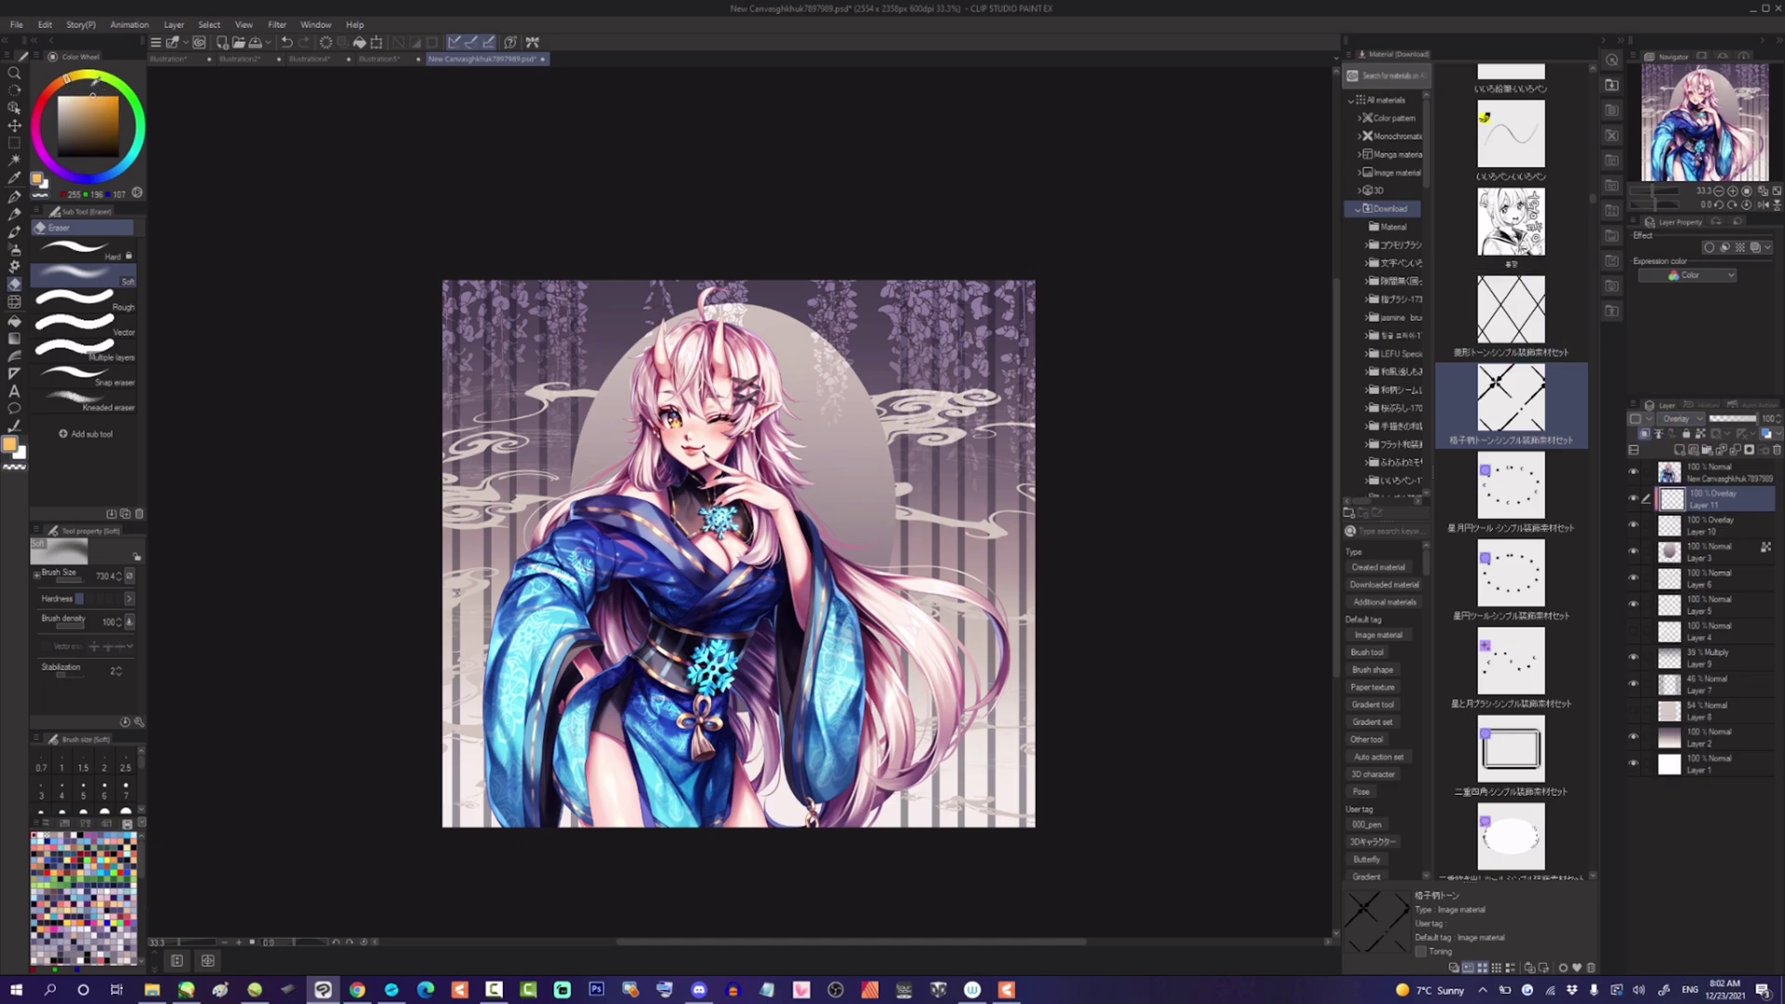
- Airbrush a warm orange glow over the moon and clouds on another new Overlay layer, using the Soft airbrush reduced to about 386
left_click(14, 249)
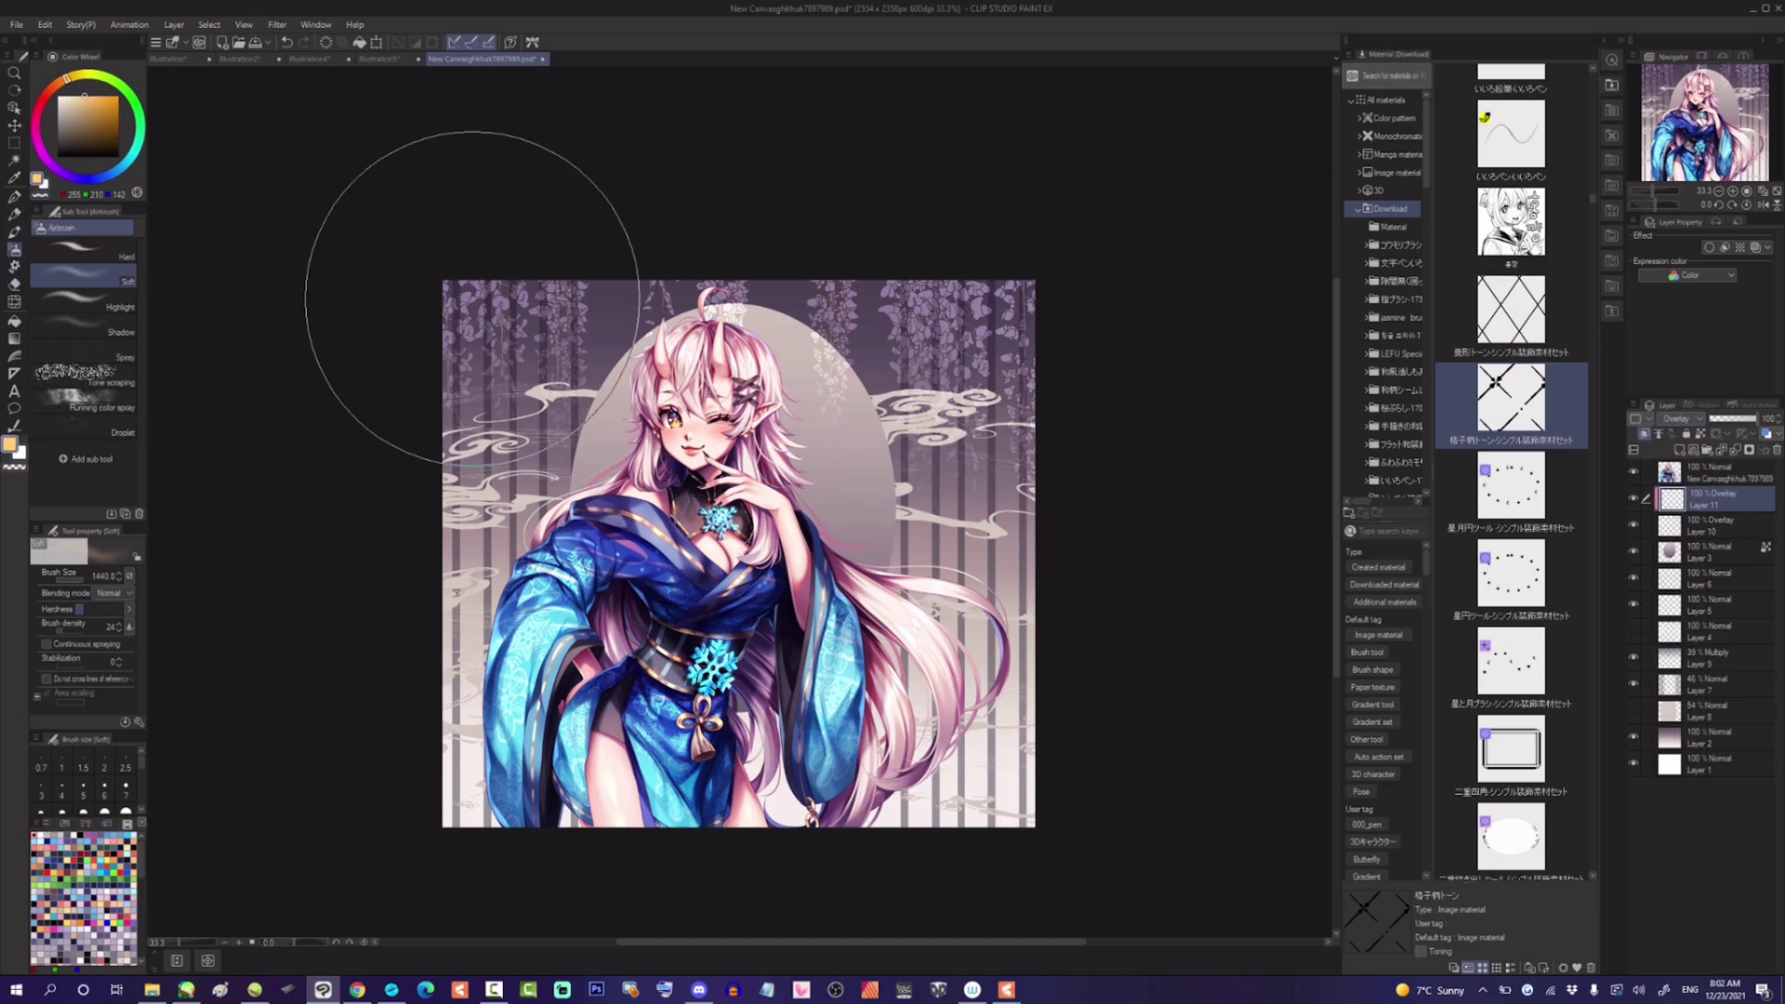
key("ctrl+shift+n")
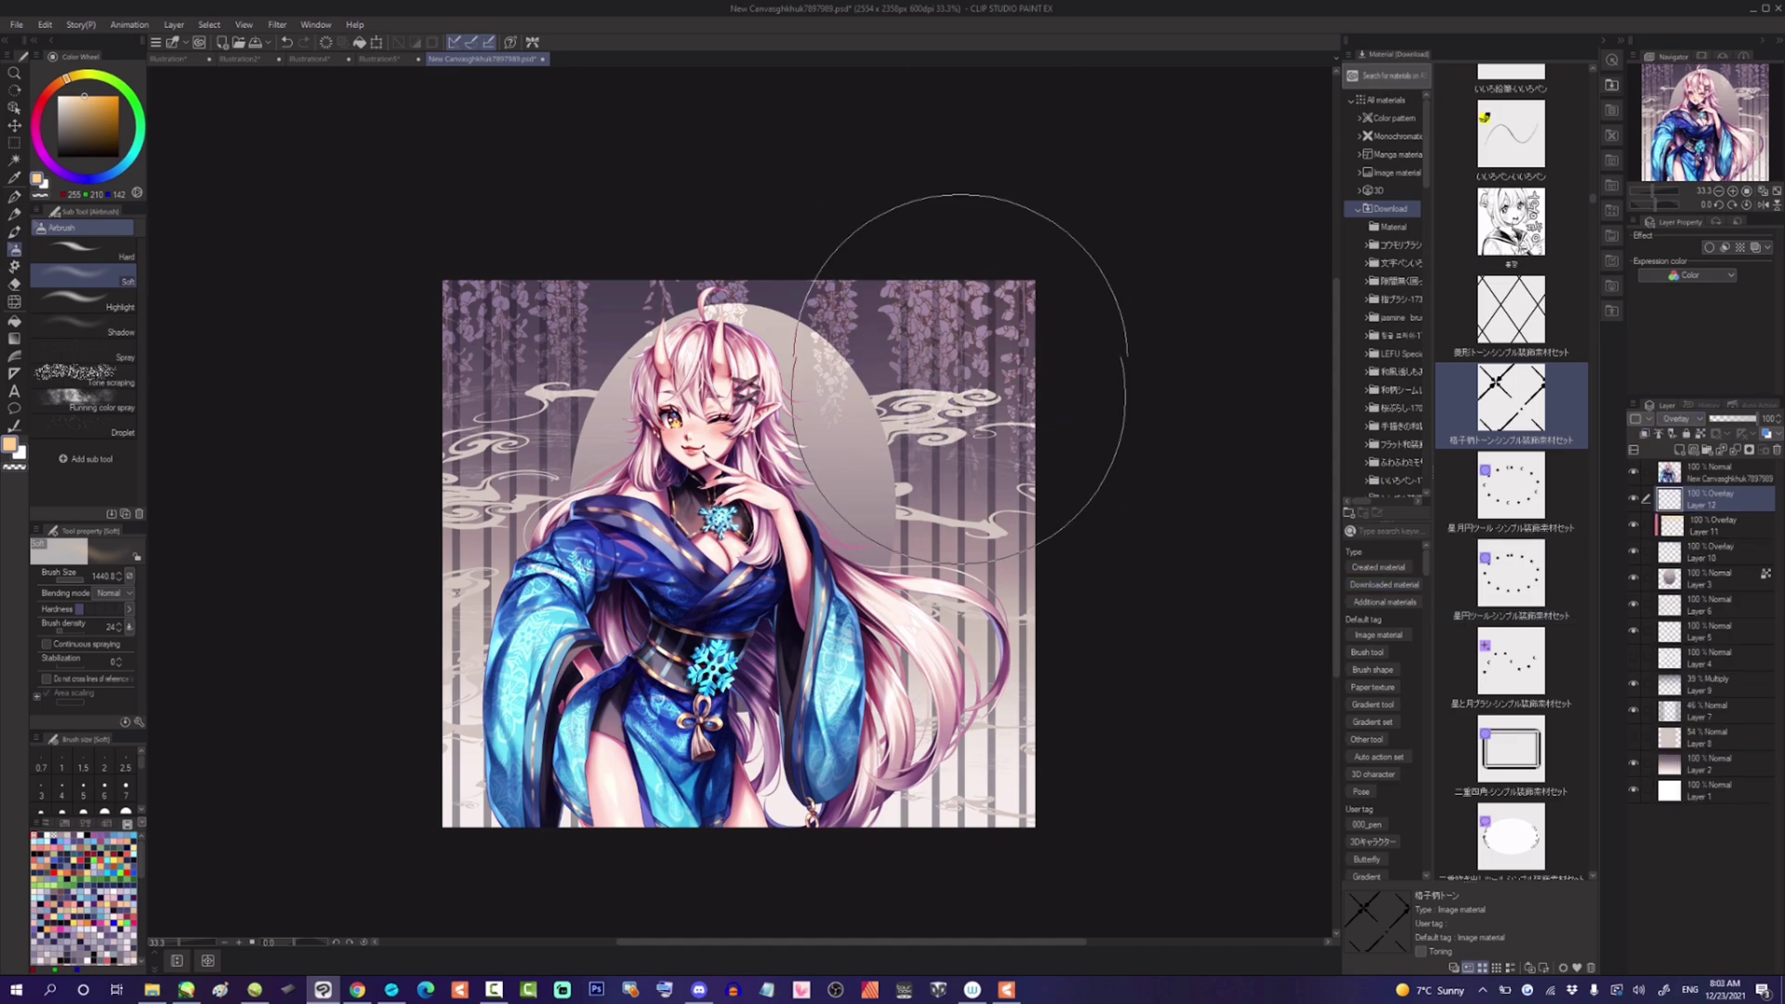
key("bracketleft")
key("bracketleft")
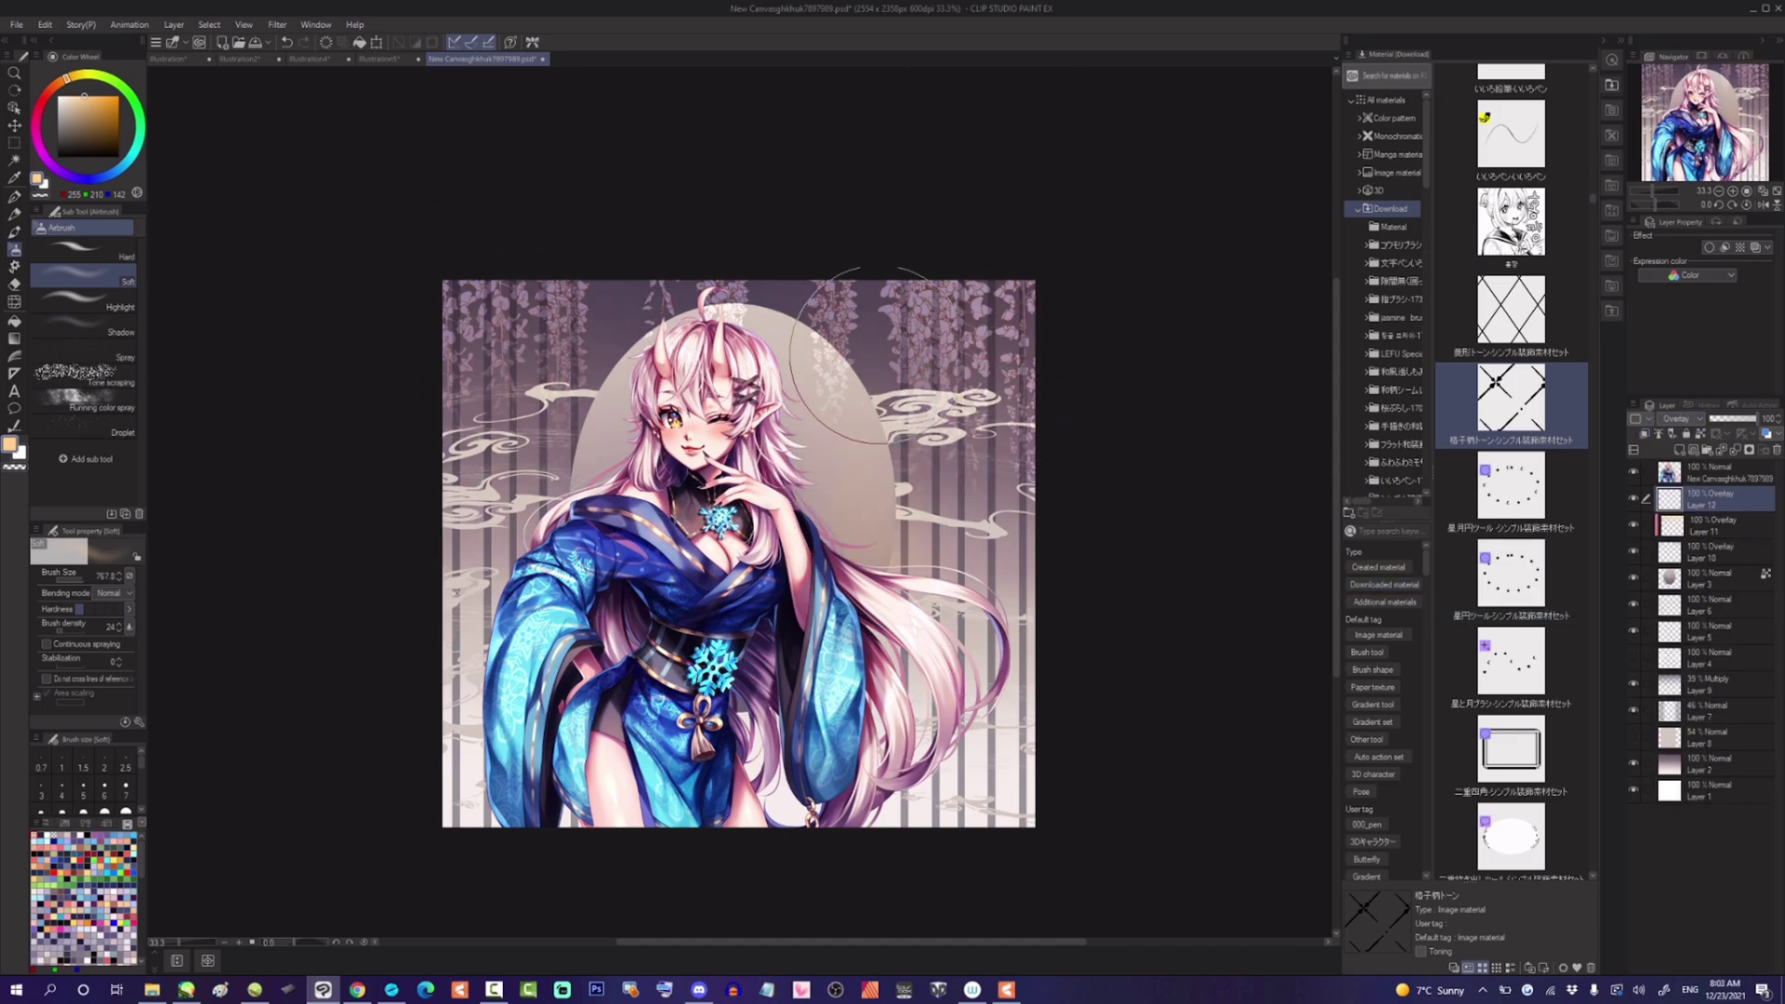
key("bracketleft")
key("bracketleft")
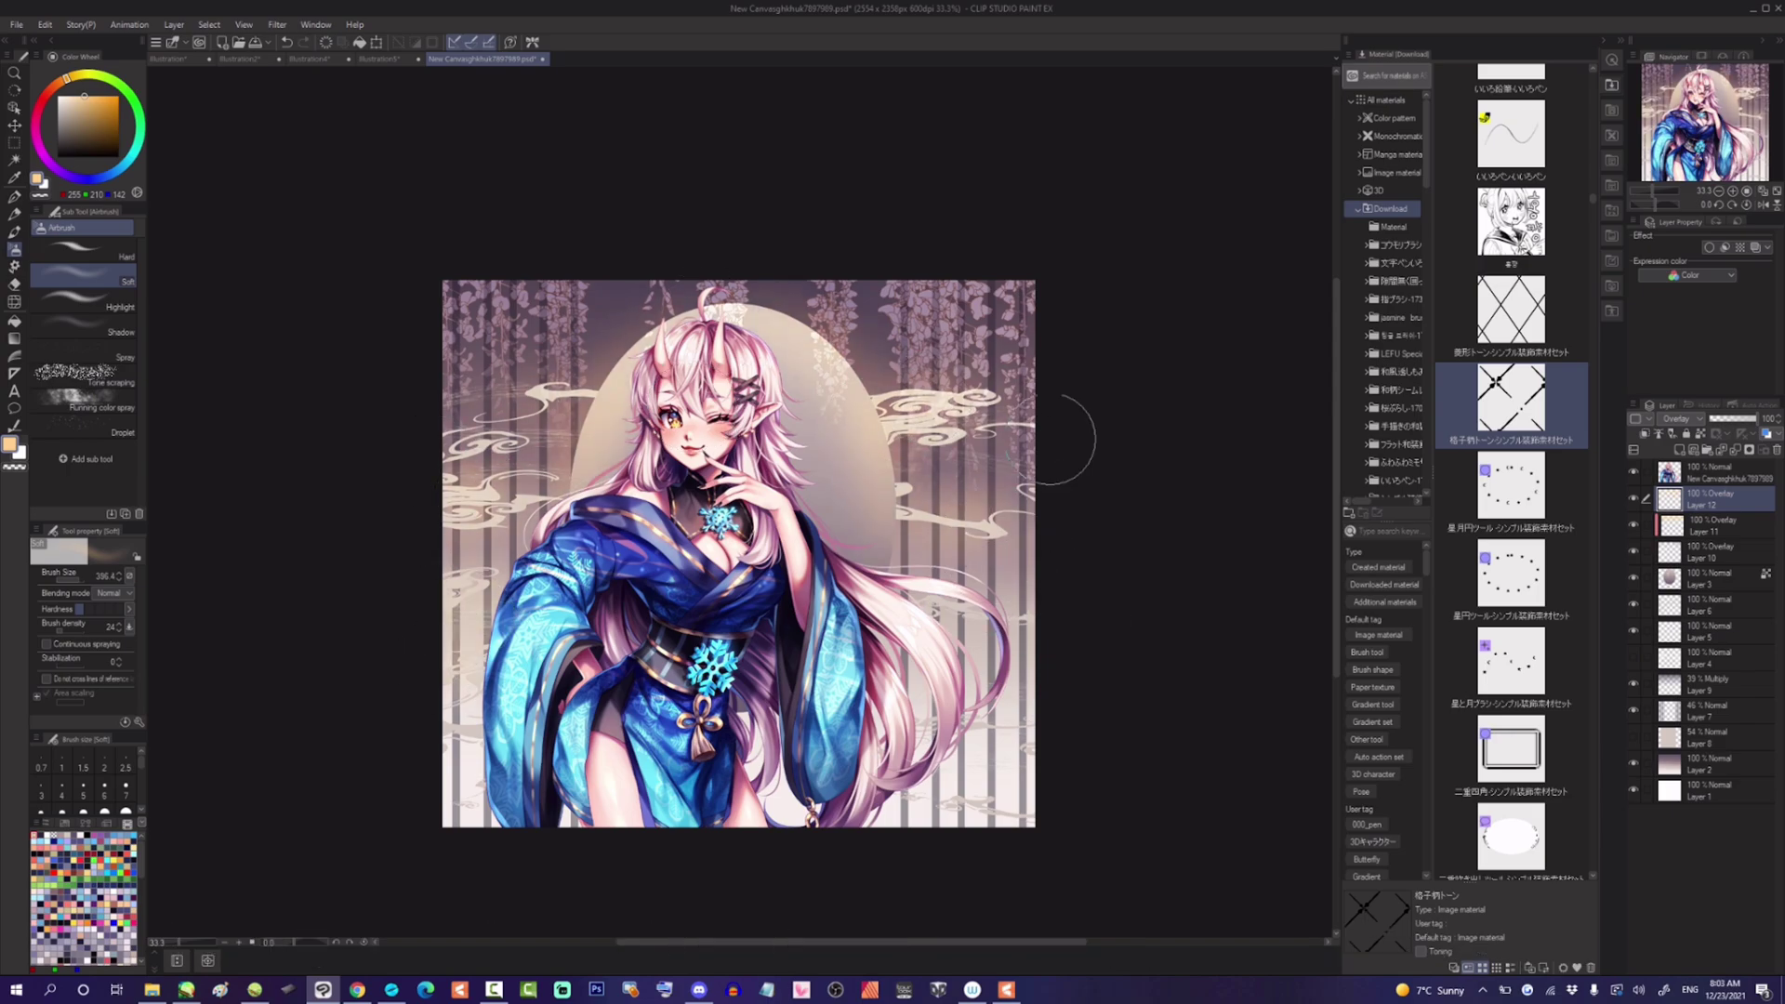
- Paint dark leaves in both lower corners of the background on a new layer above Layer 7, using the leaf decoration brush
left_click(1637, 712)
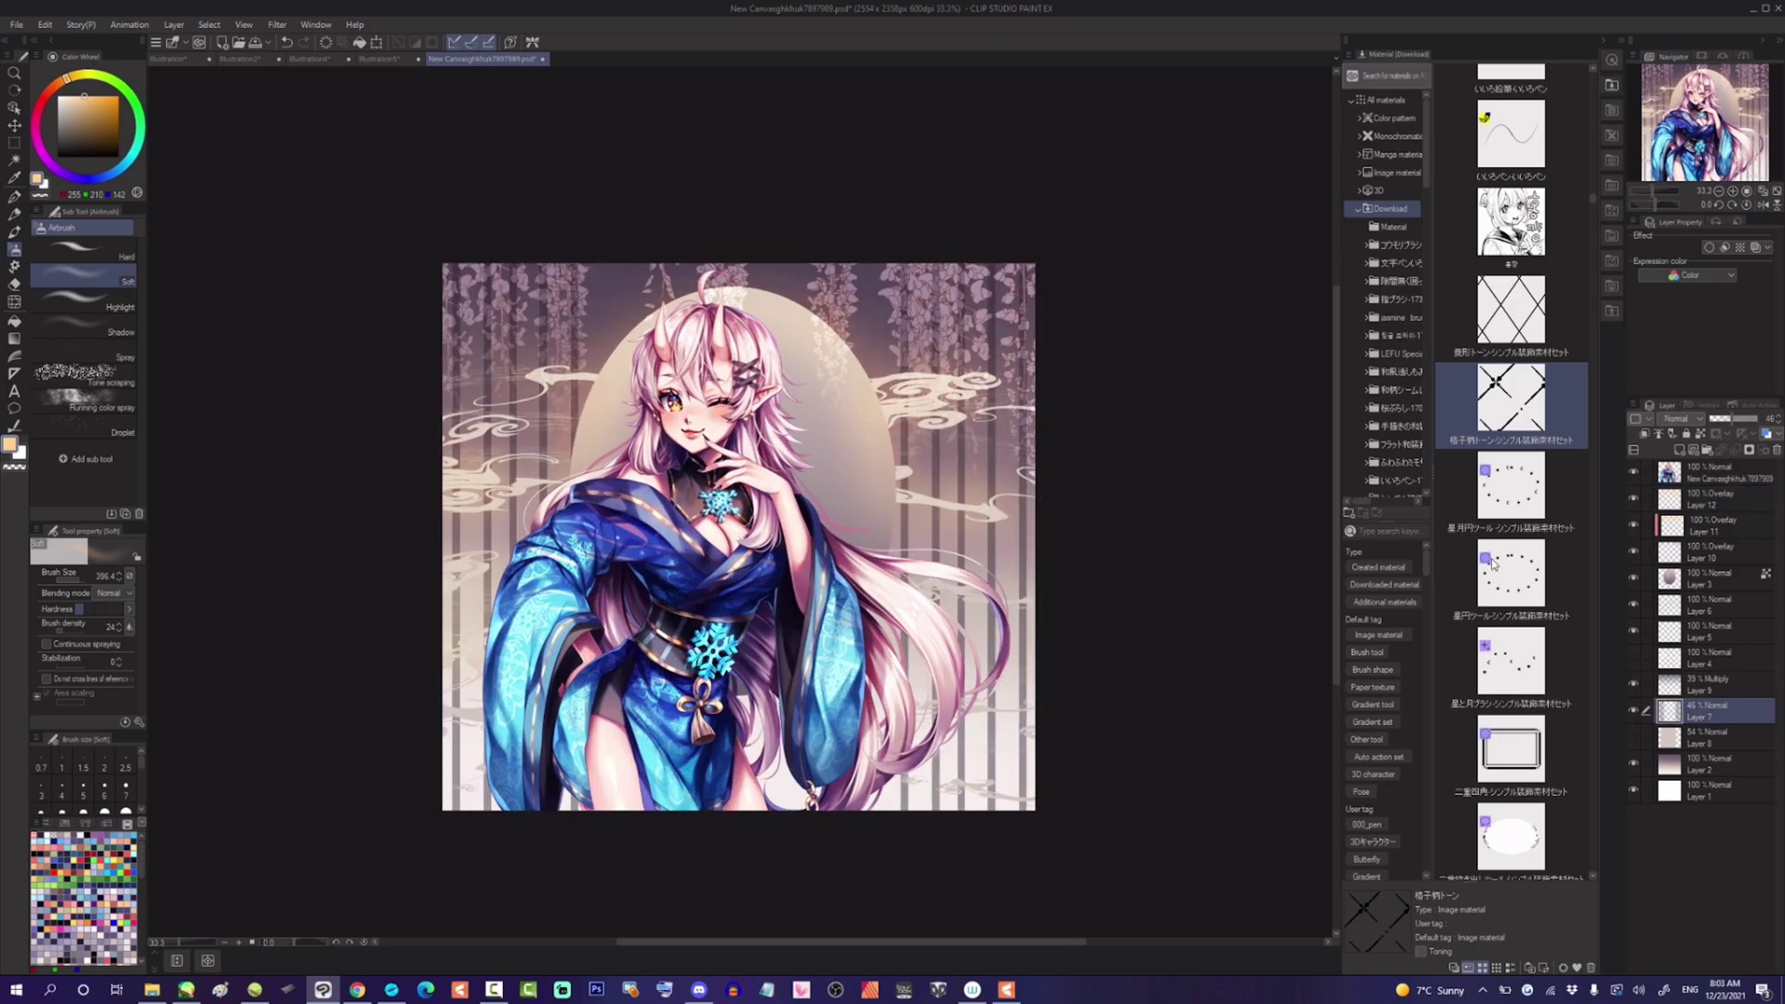
key("e")
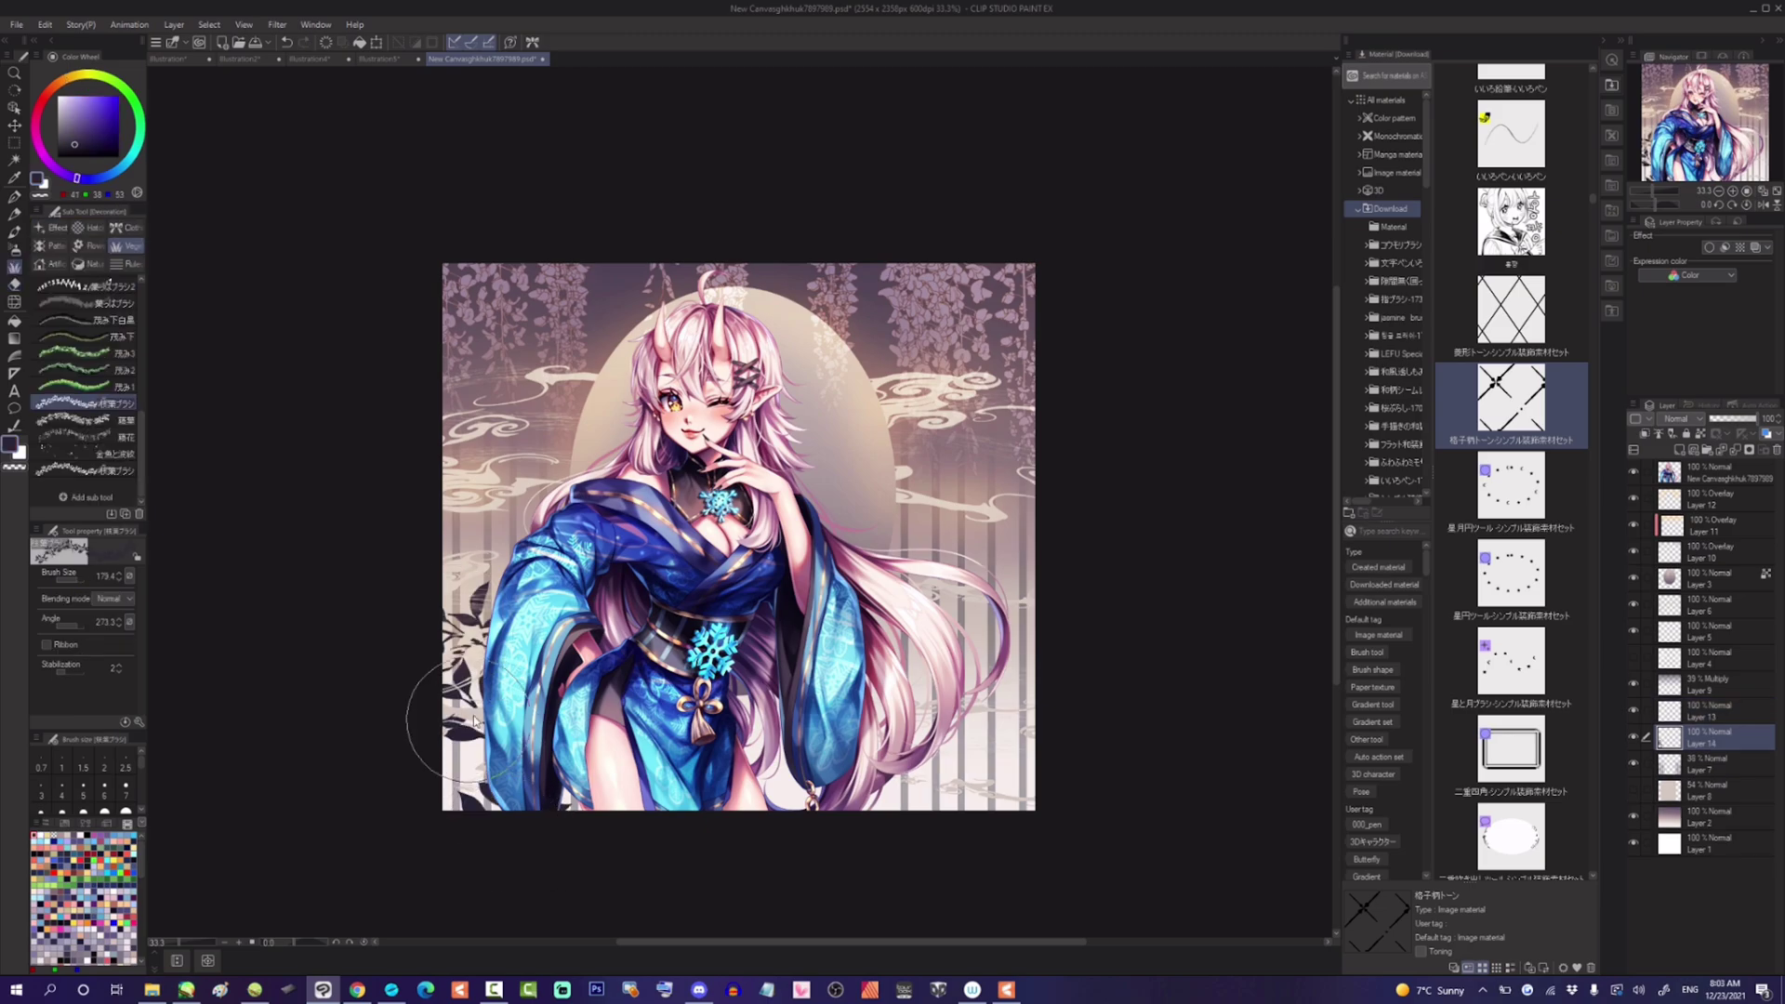
mouse_move(435, 725)
left_mouse_down()
mouse_move(482, 702)
mouse_move(493, 818)
left_mouse_up()
key("h")
left_click_drag(548, 706, 525, 846)
left_click(1761, 205)
- Compare Overlay with Normal blending on the leaf layer, keep it at Normal, and lower the layer's opacity
left_click(1679, 418)
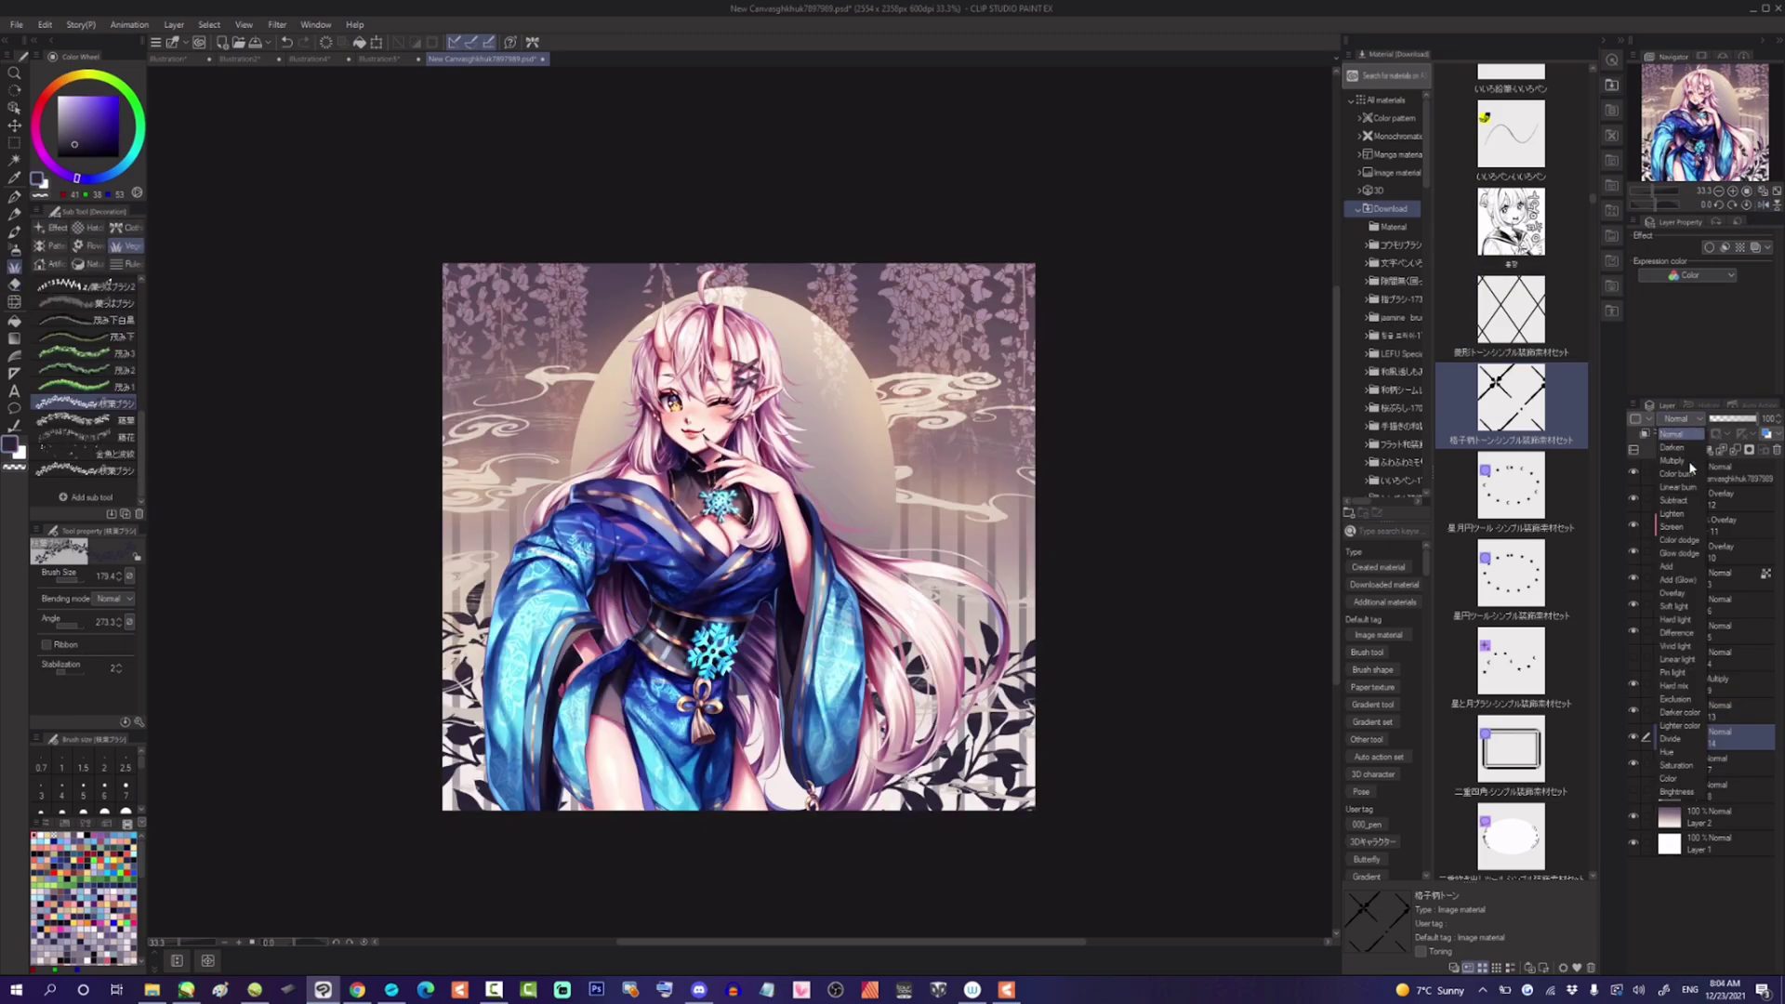
left_click(1680, 598)
left_click(1679, 419)
left_click(1680, 432)
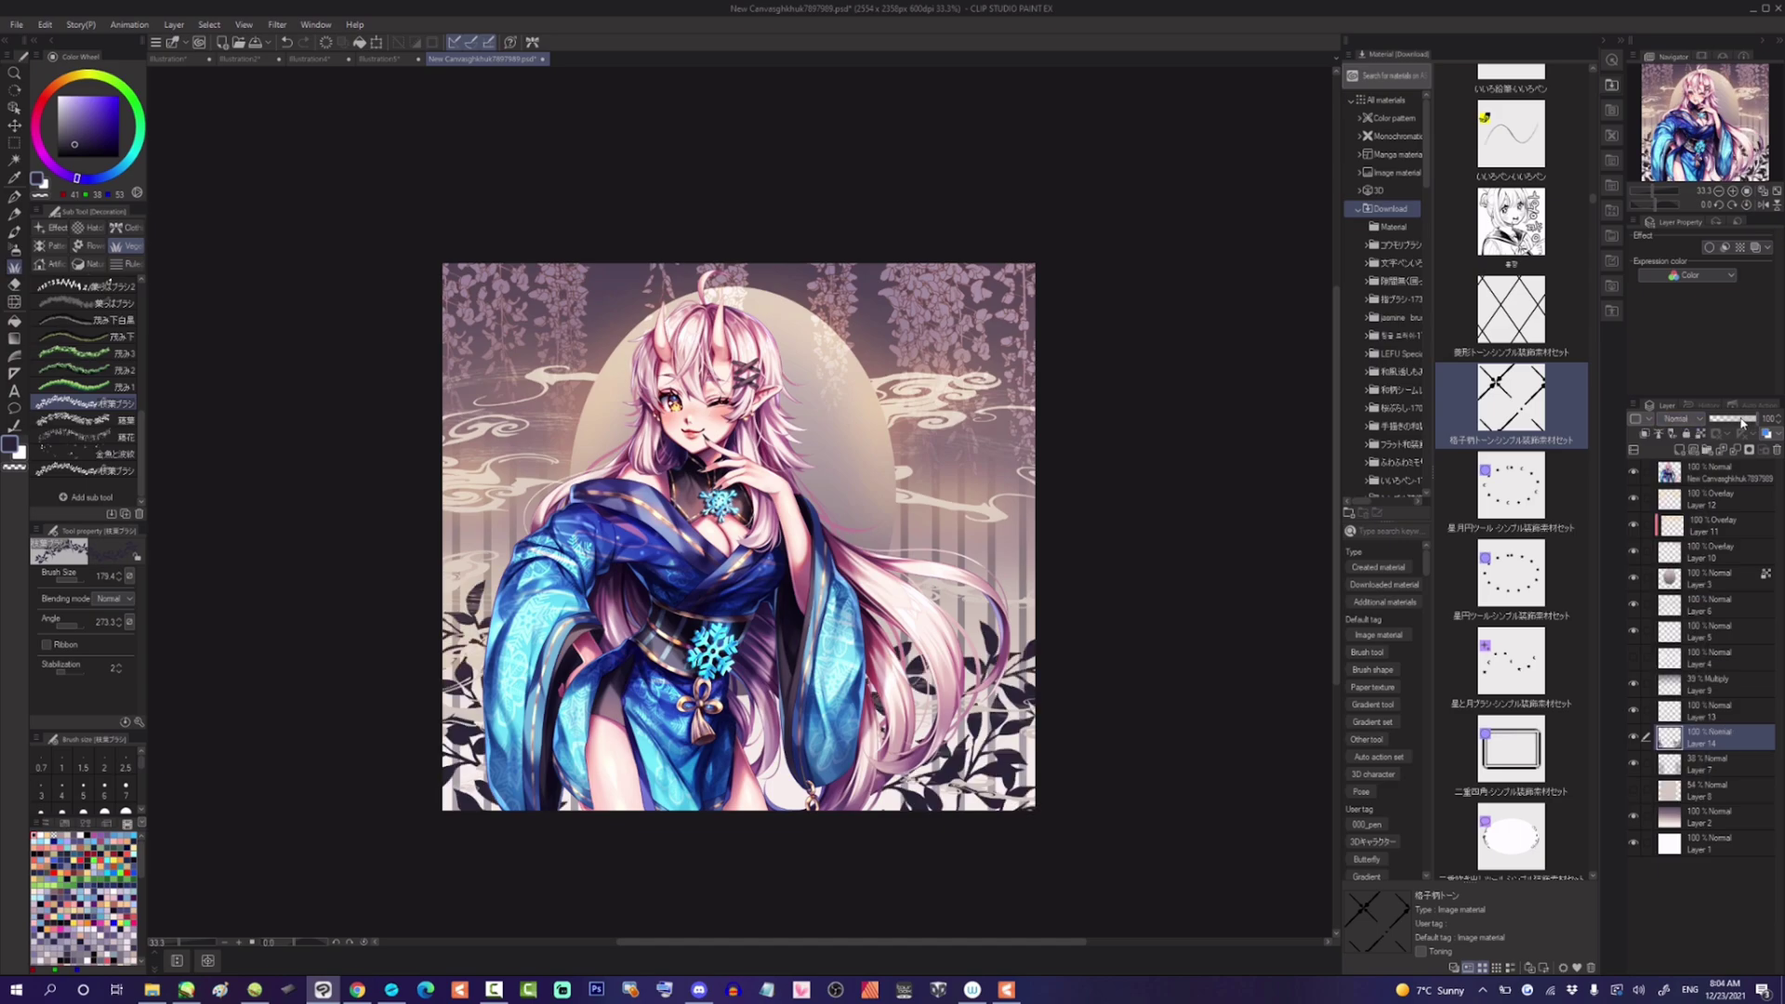
left_click(1741, 420)
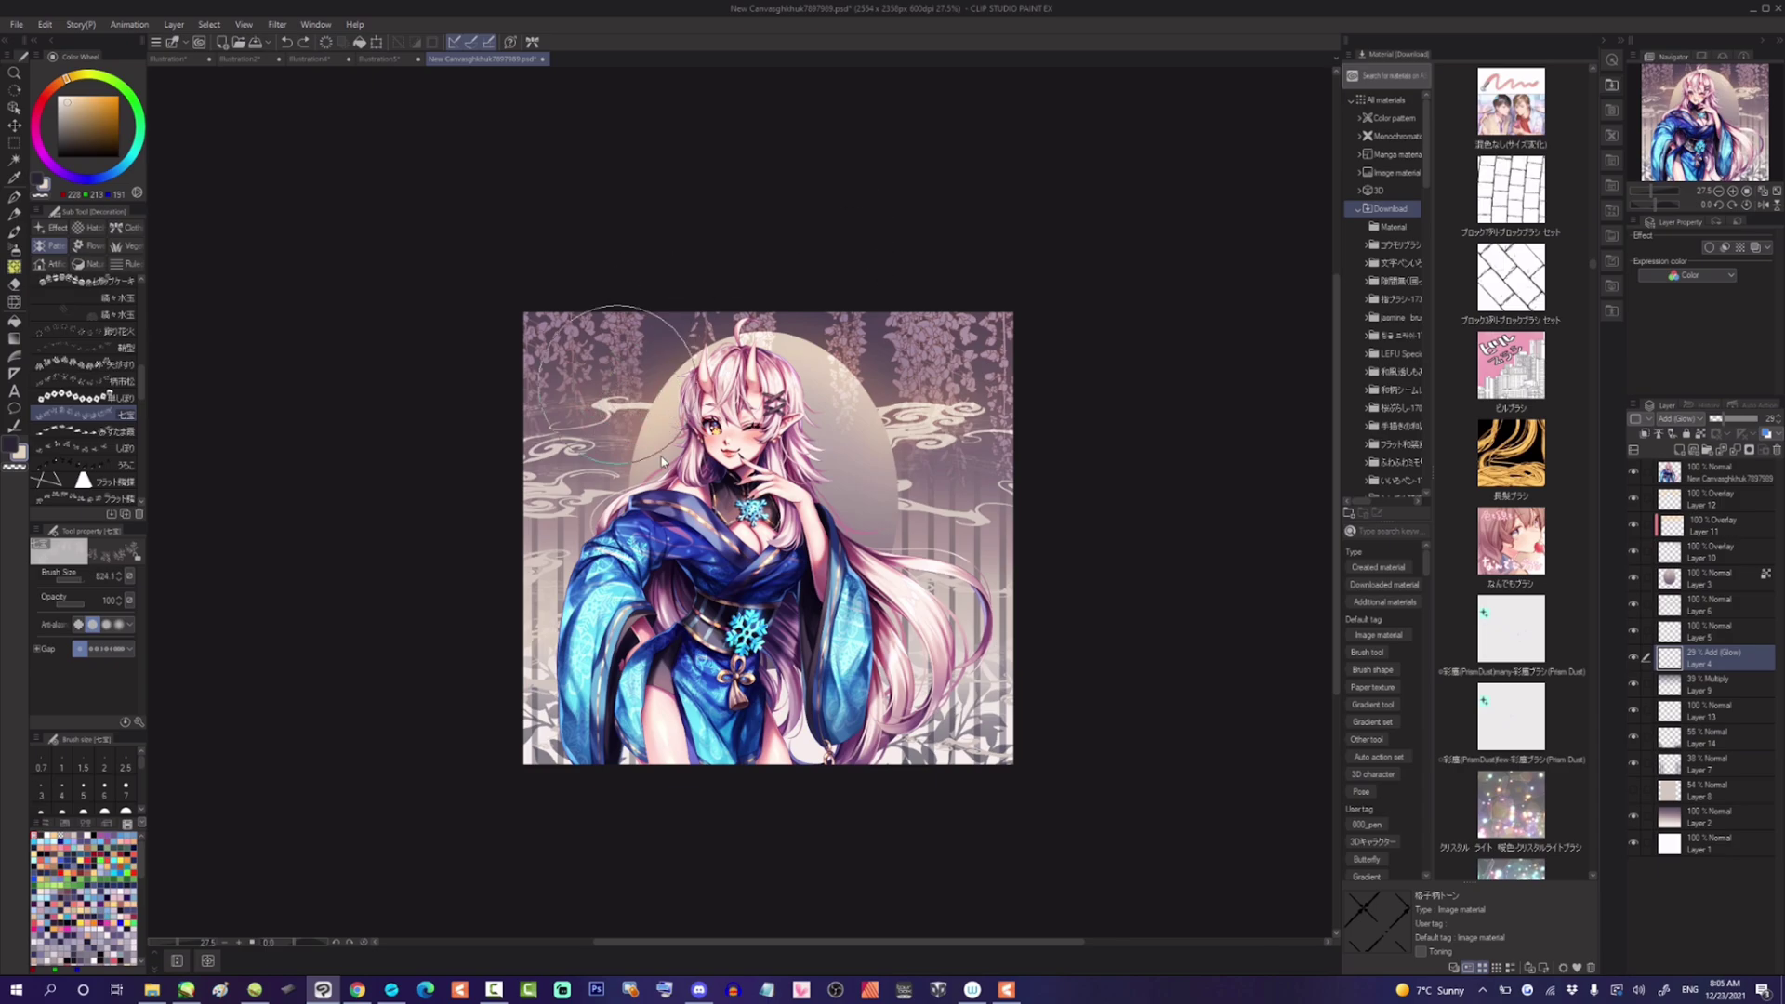
- Try a pattern brush stroke across the background's edge on the Add (Glow) layer and undo it
left_click_drag(544, 553, 472, 553)
key("ctrl+z")
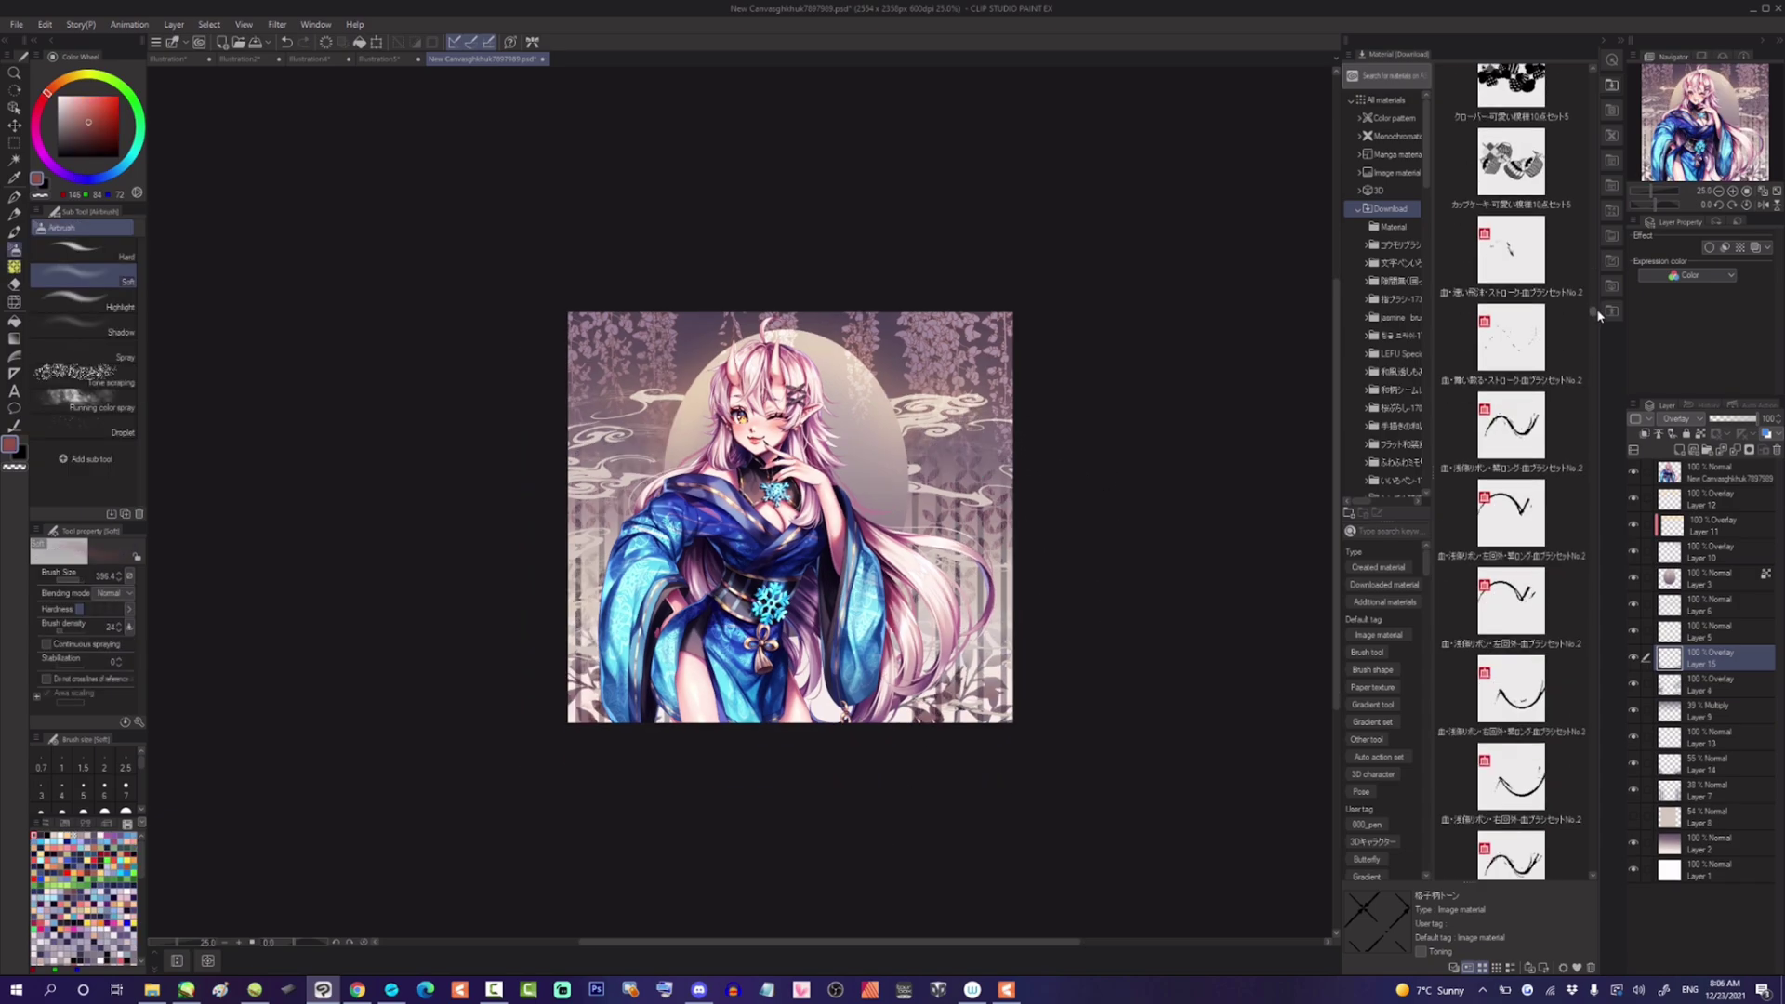
- Place the horizontal mist-band pattern material over the background as a scaled-down Soft light layer and adjust its opacity
left_click_drag(1597, 316, 1597, 334)
left_click_drag(1511, 623, 967, 484)
left_click(1678, 419)
left_click(1673, 606)
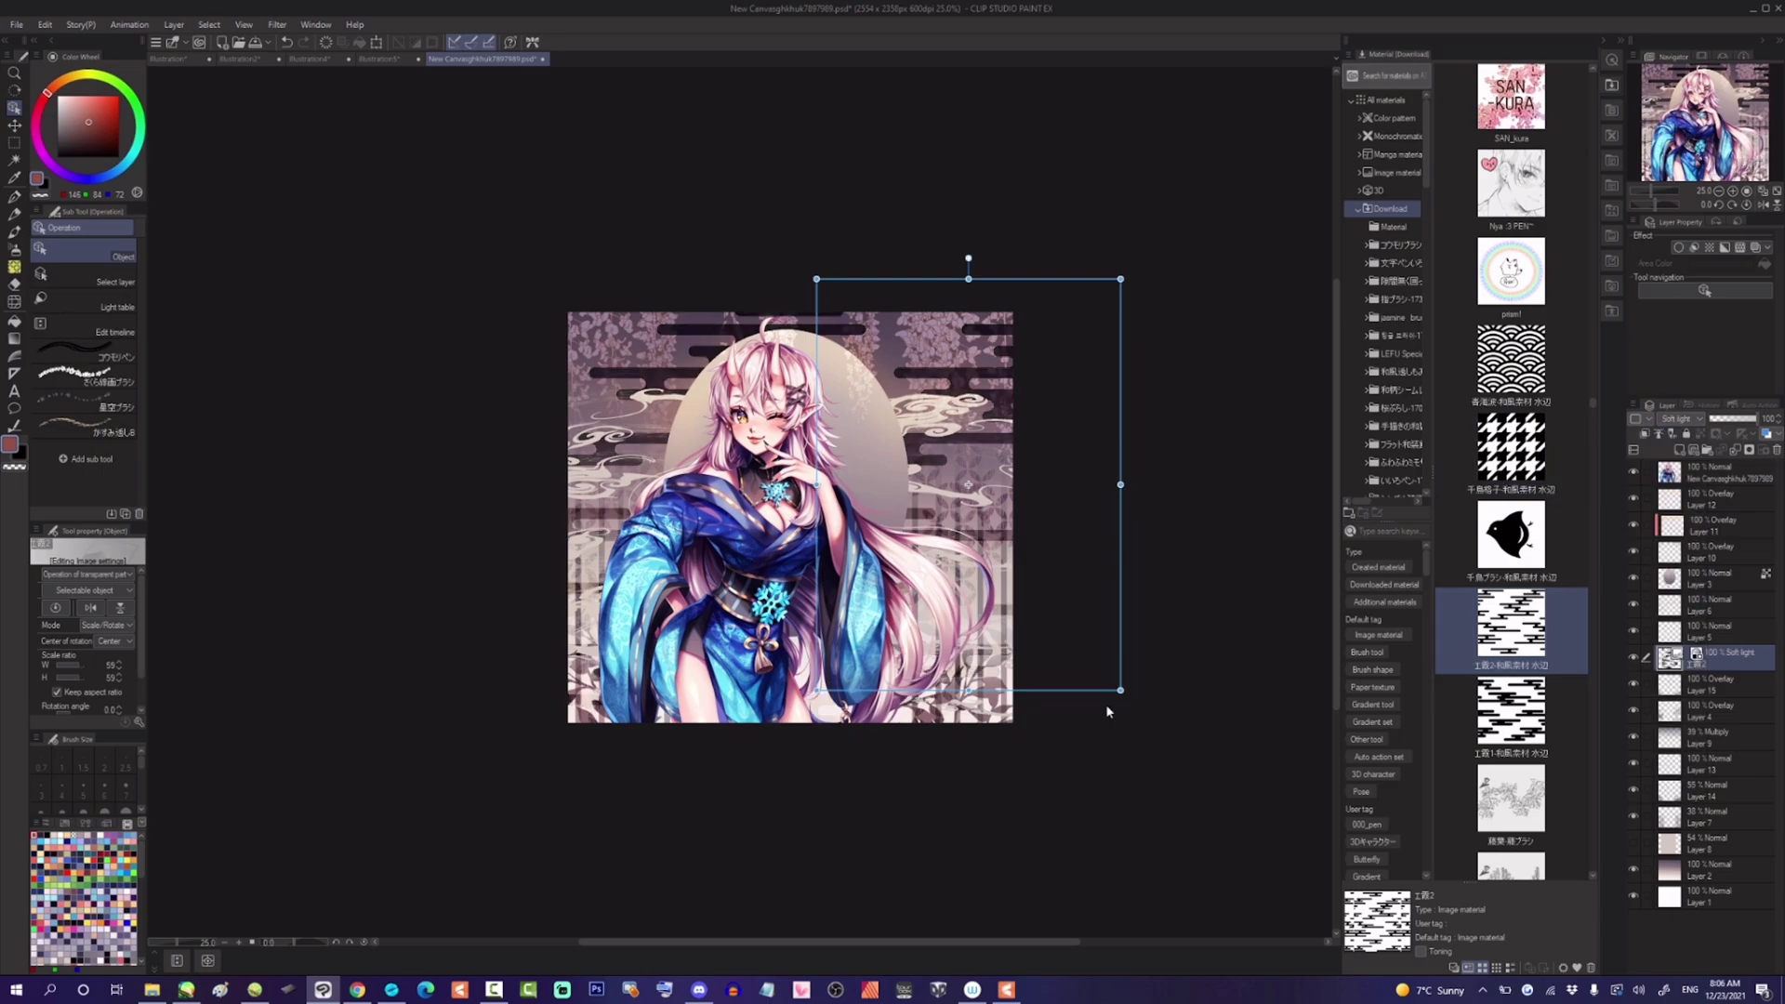
left_click_drag(1120, 690, 1006, 534)
left_click(1721, 421)
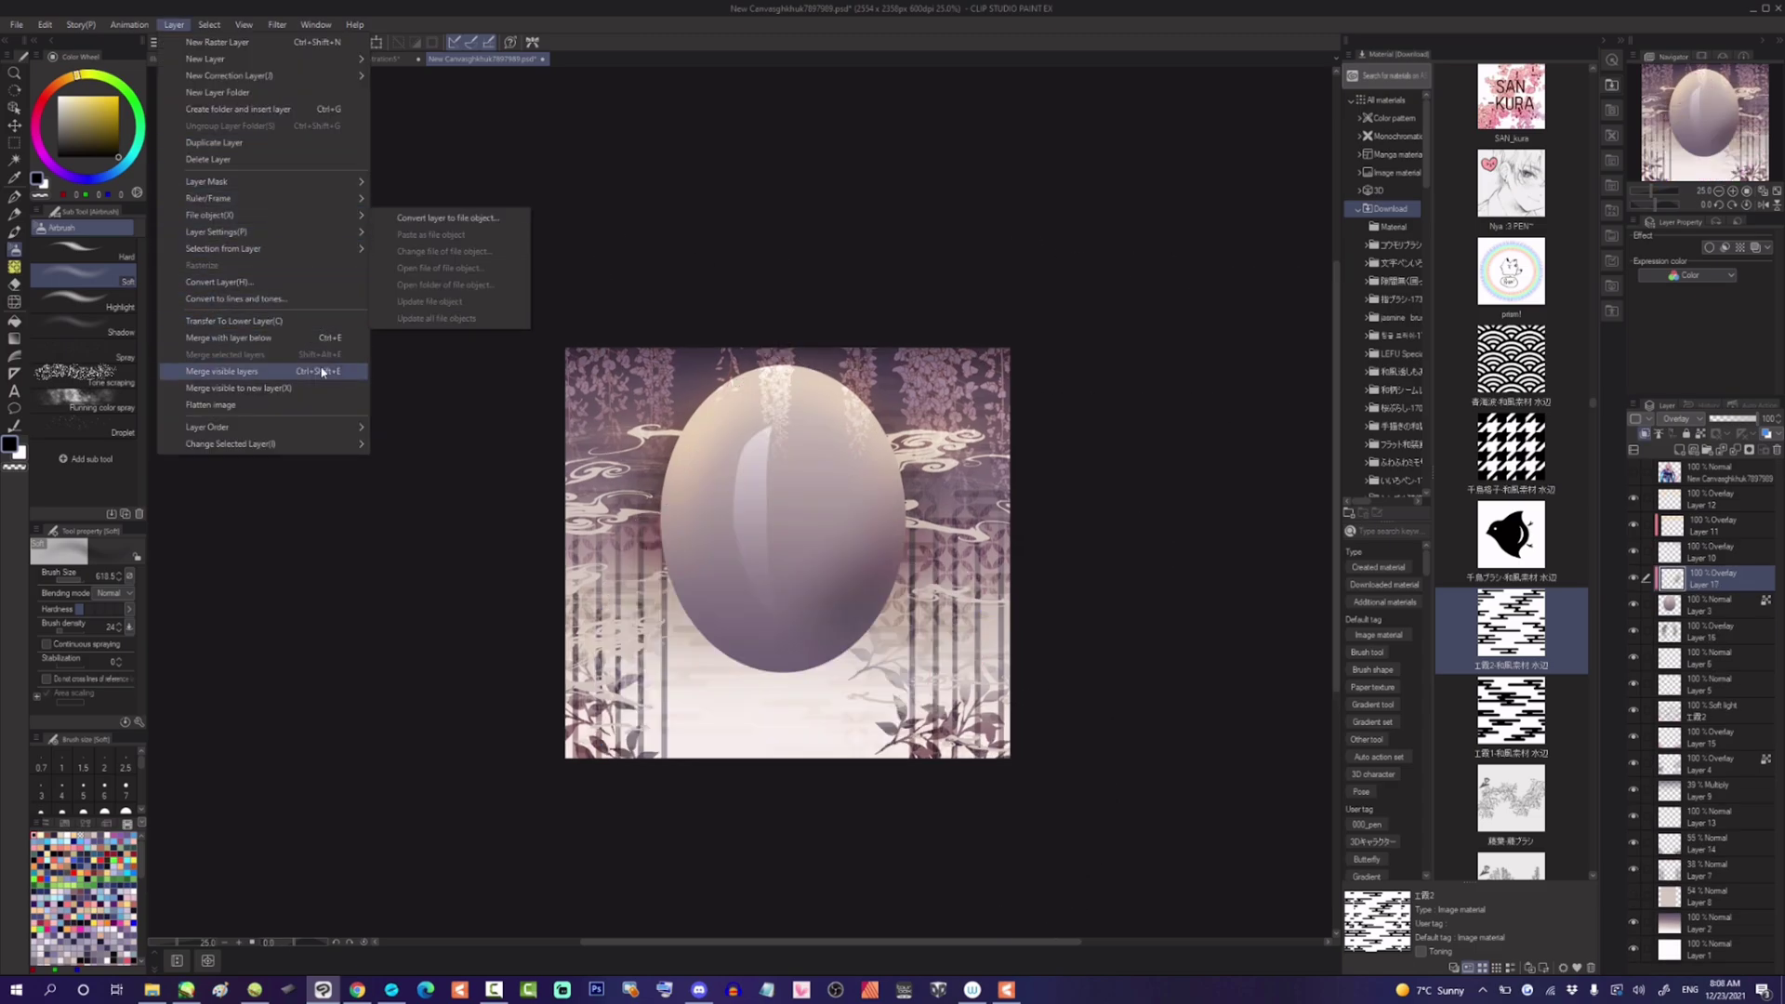
- Merge all visible background layers into one while the character is hidden, and show the character layer again
left_click(321, 372)
left_click(1634, 472)
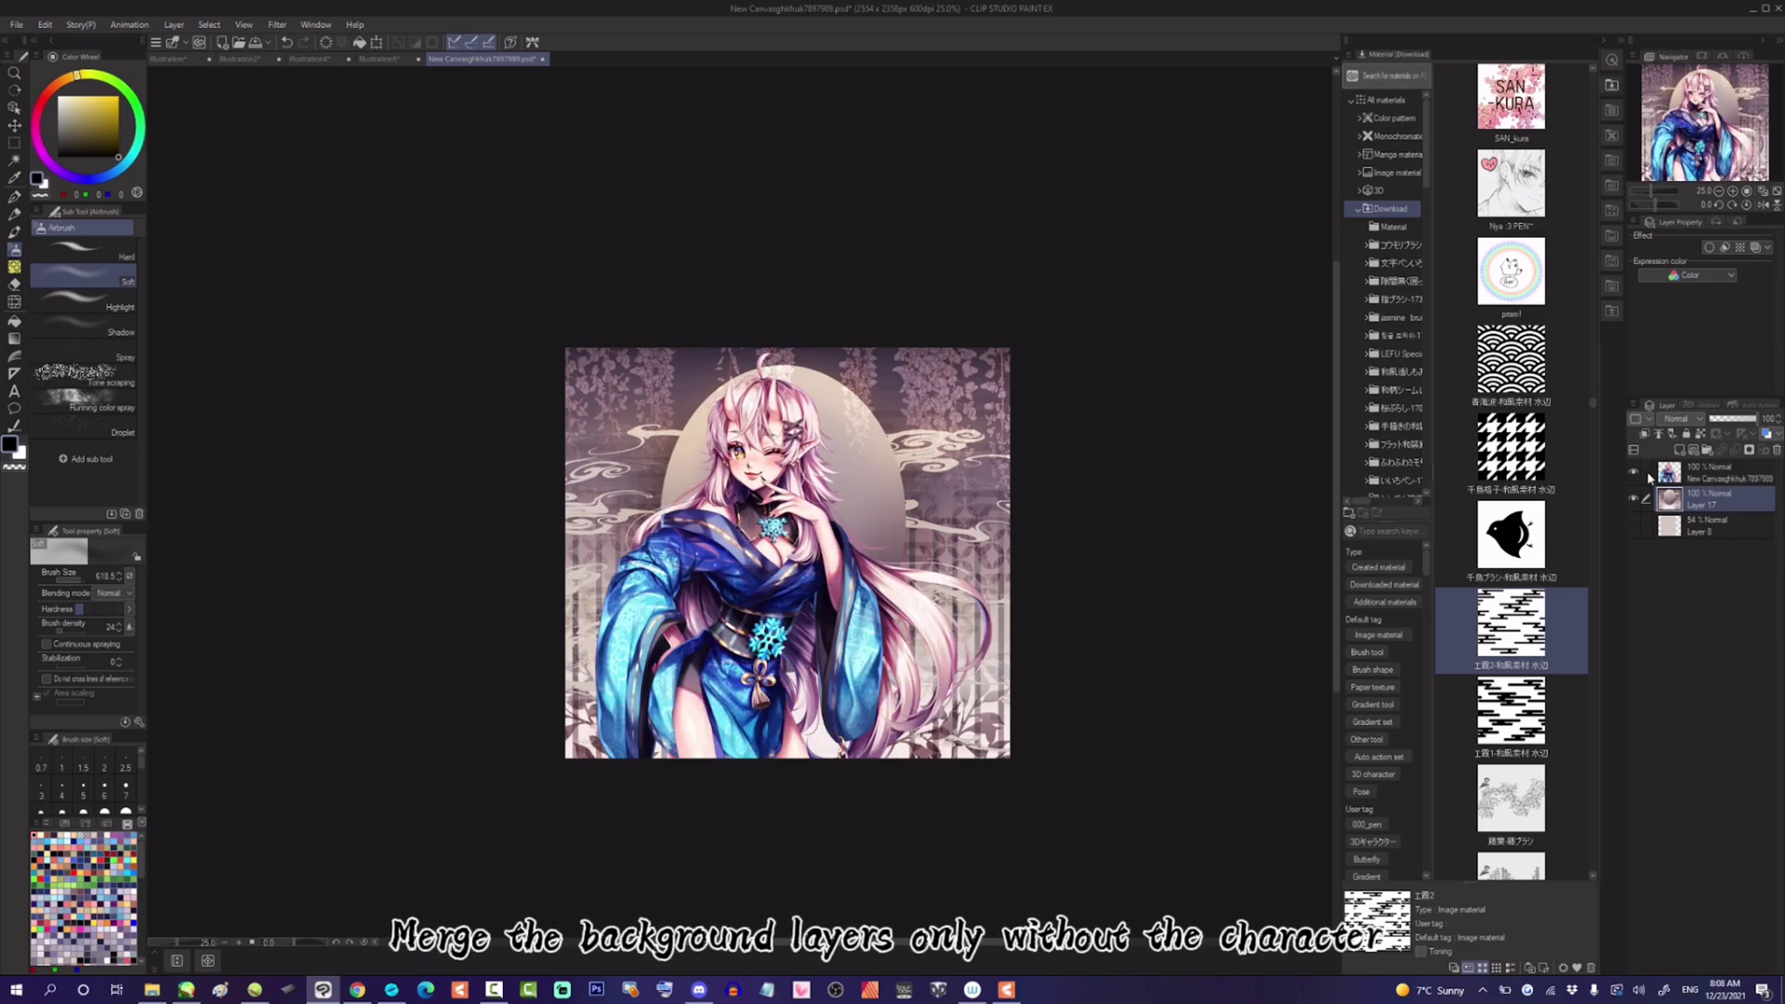
- Try gradient map presets on the merged background layer, including the purple-to-cream gradient number 23
left_click(45, 24)
mouse_move(223, 370)
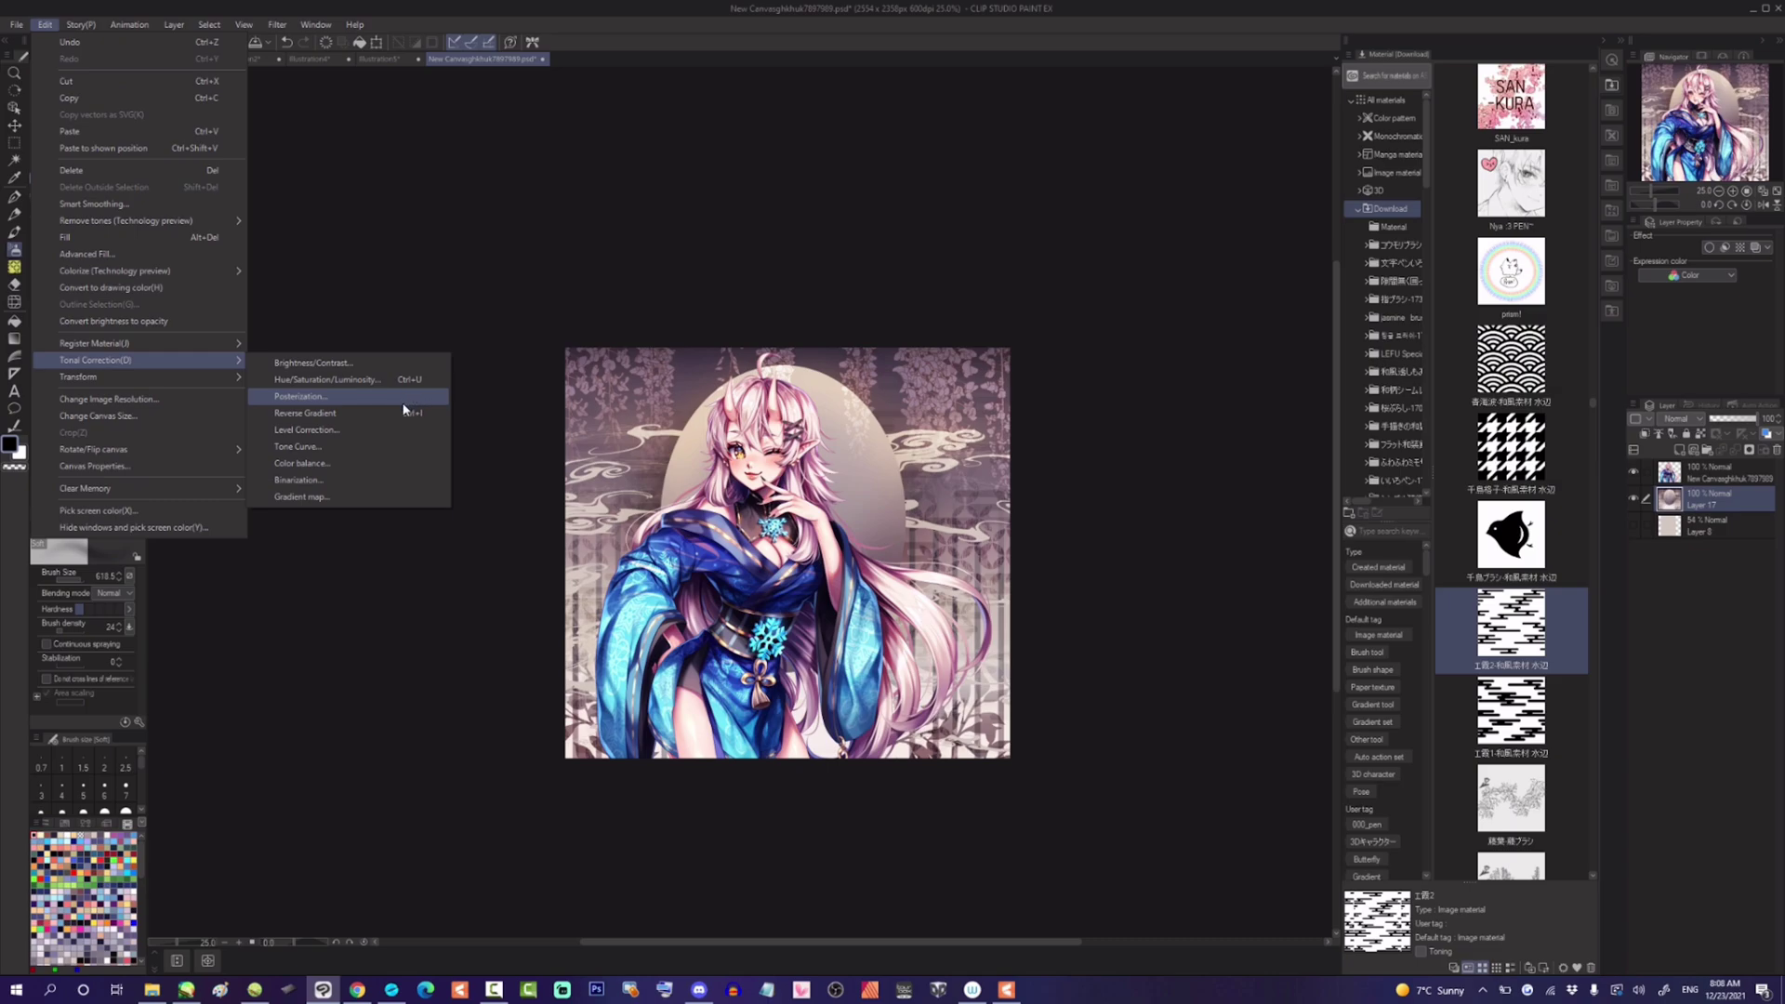
left_click(361, 493)
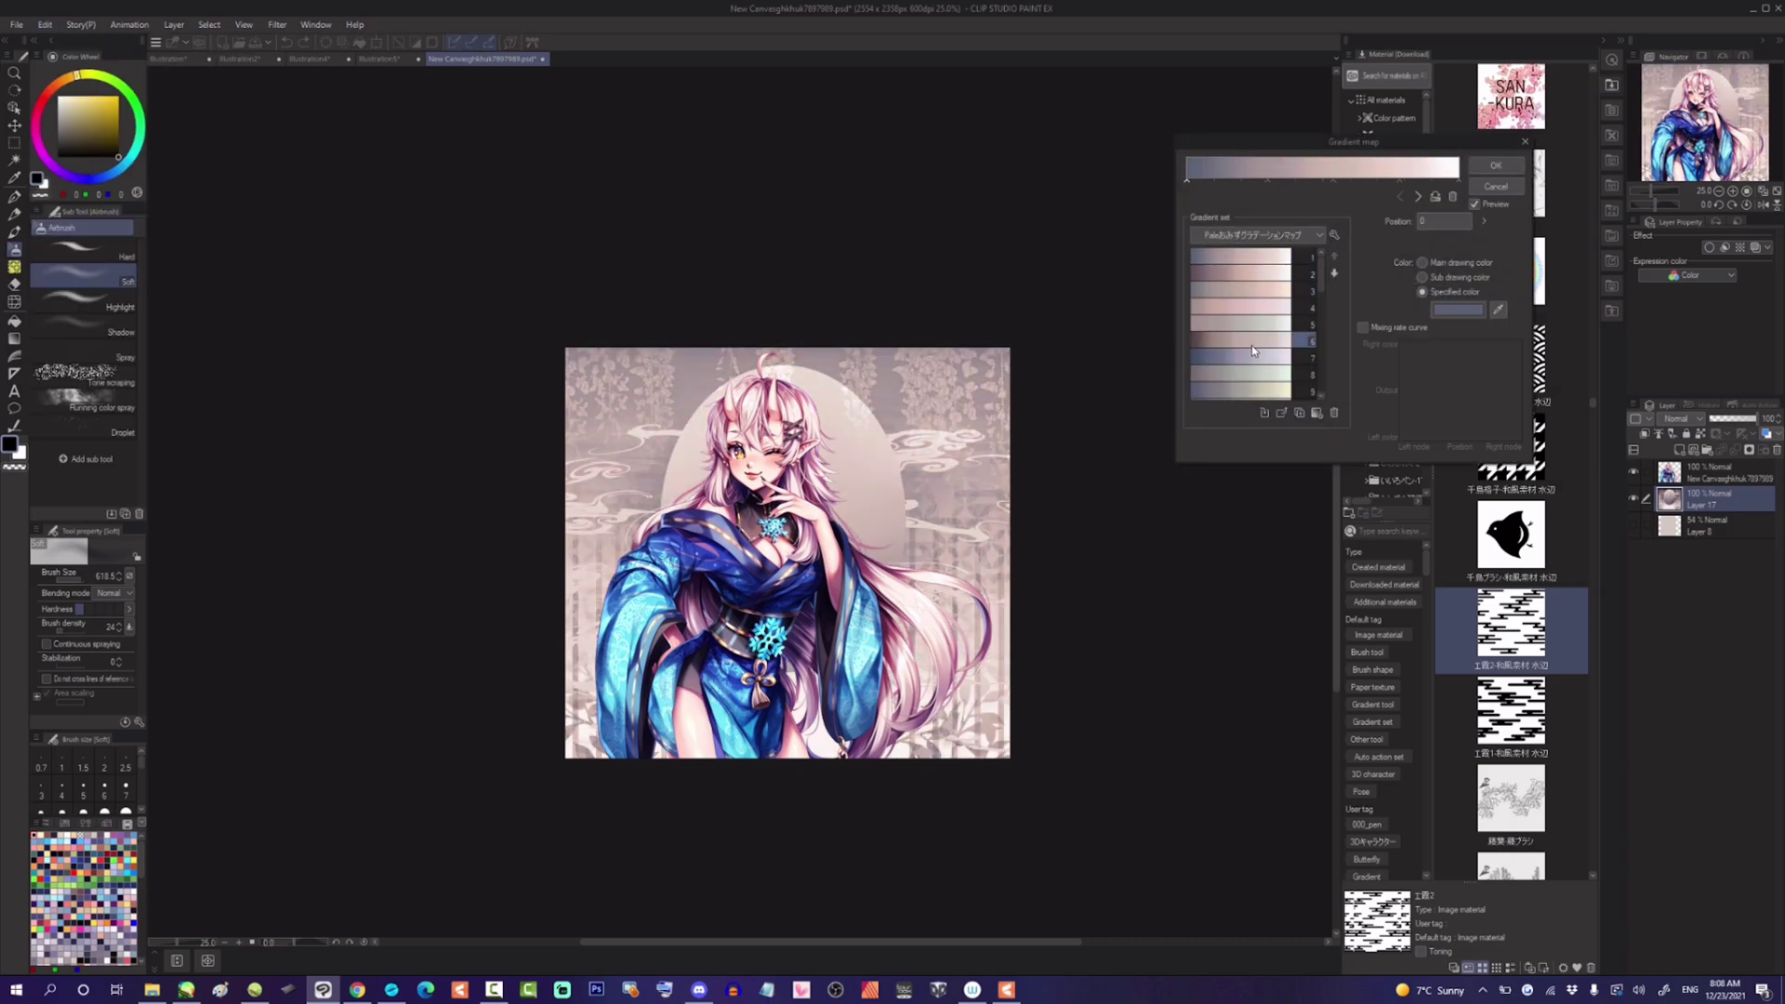
left_click(1309, 283)
left_click(1245, 283)
left_click(1245, 282)
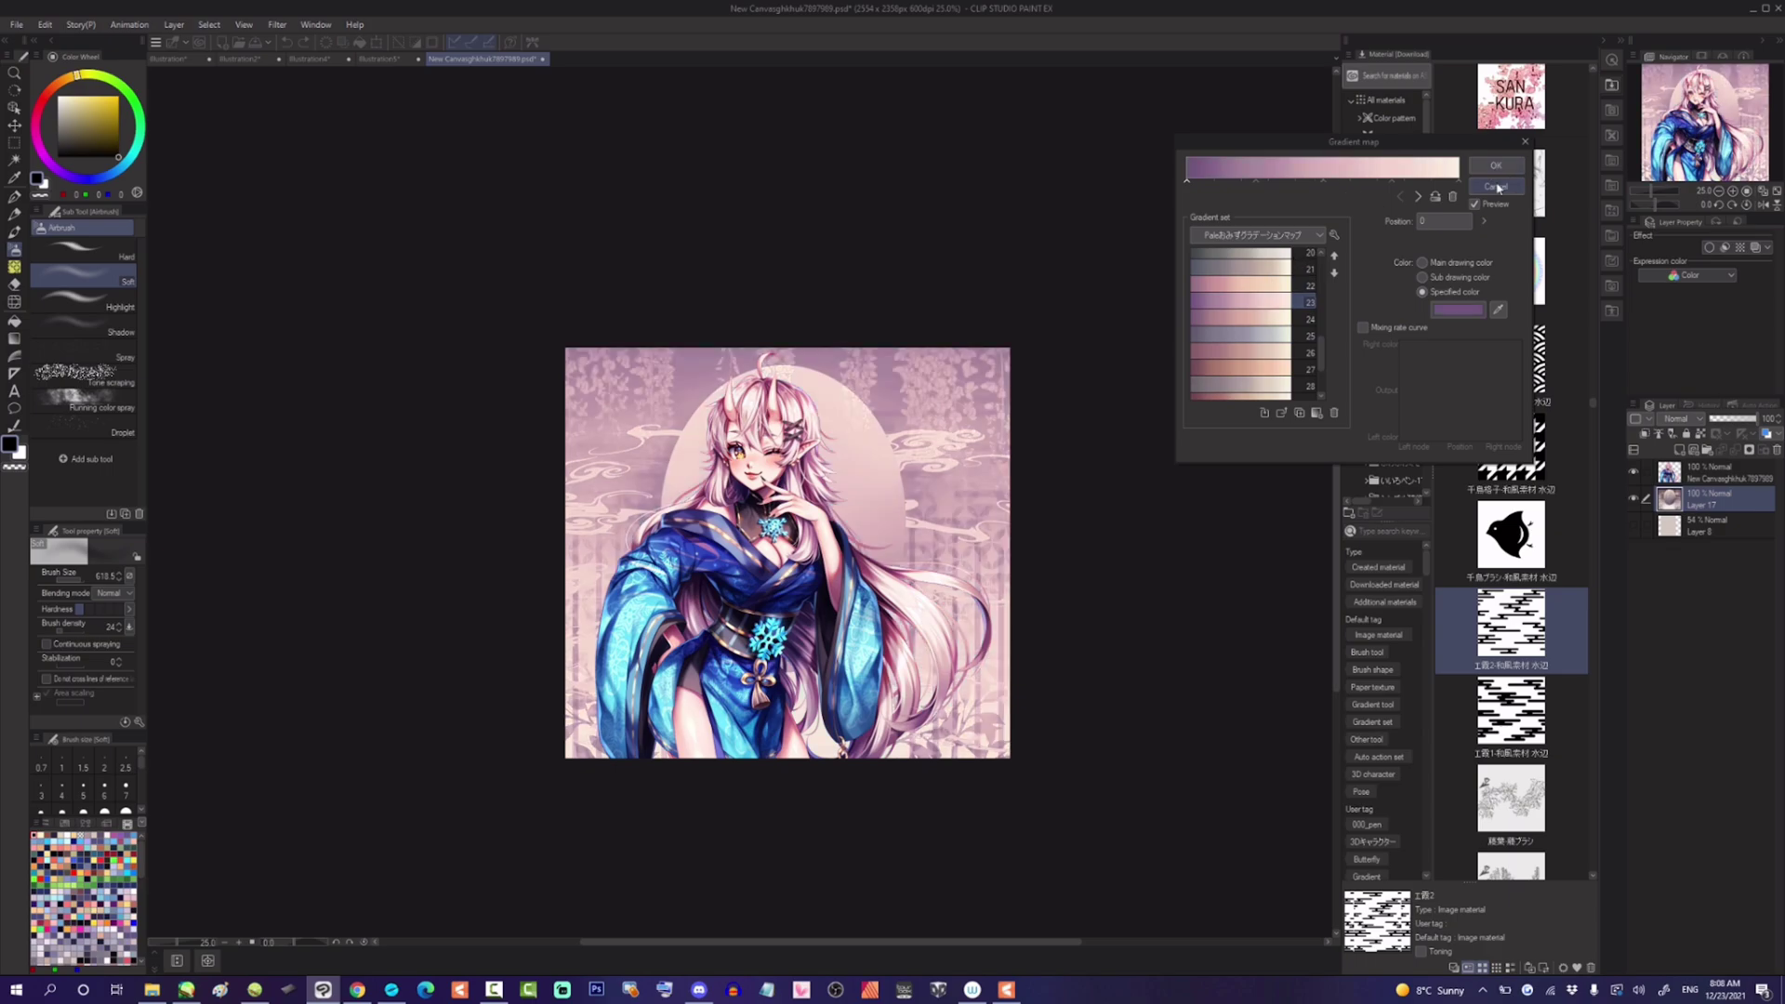
left_click(1496, 165)
- Shift the shadows of the merged background layer toward cyan with Color balance
left_click(44, 24)
mouse_move(216, 366)
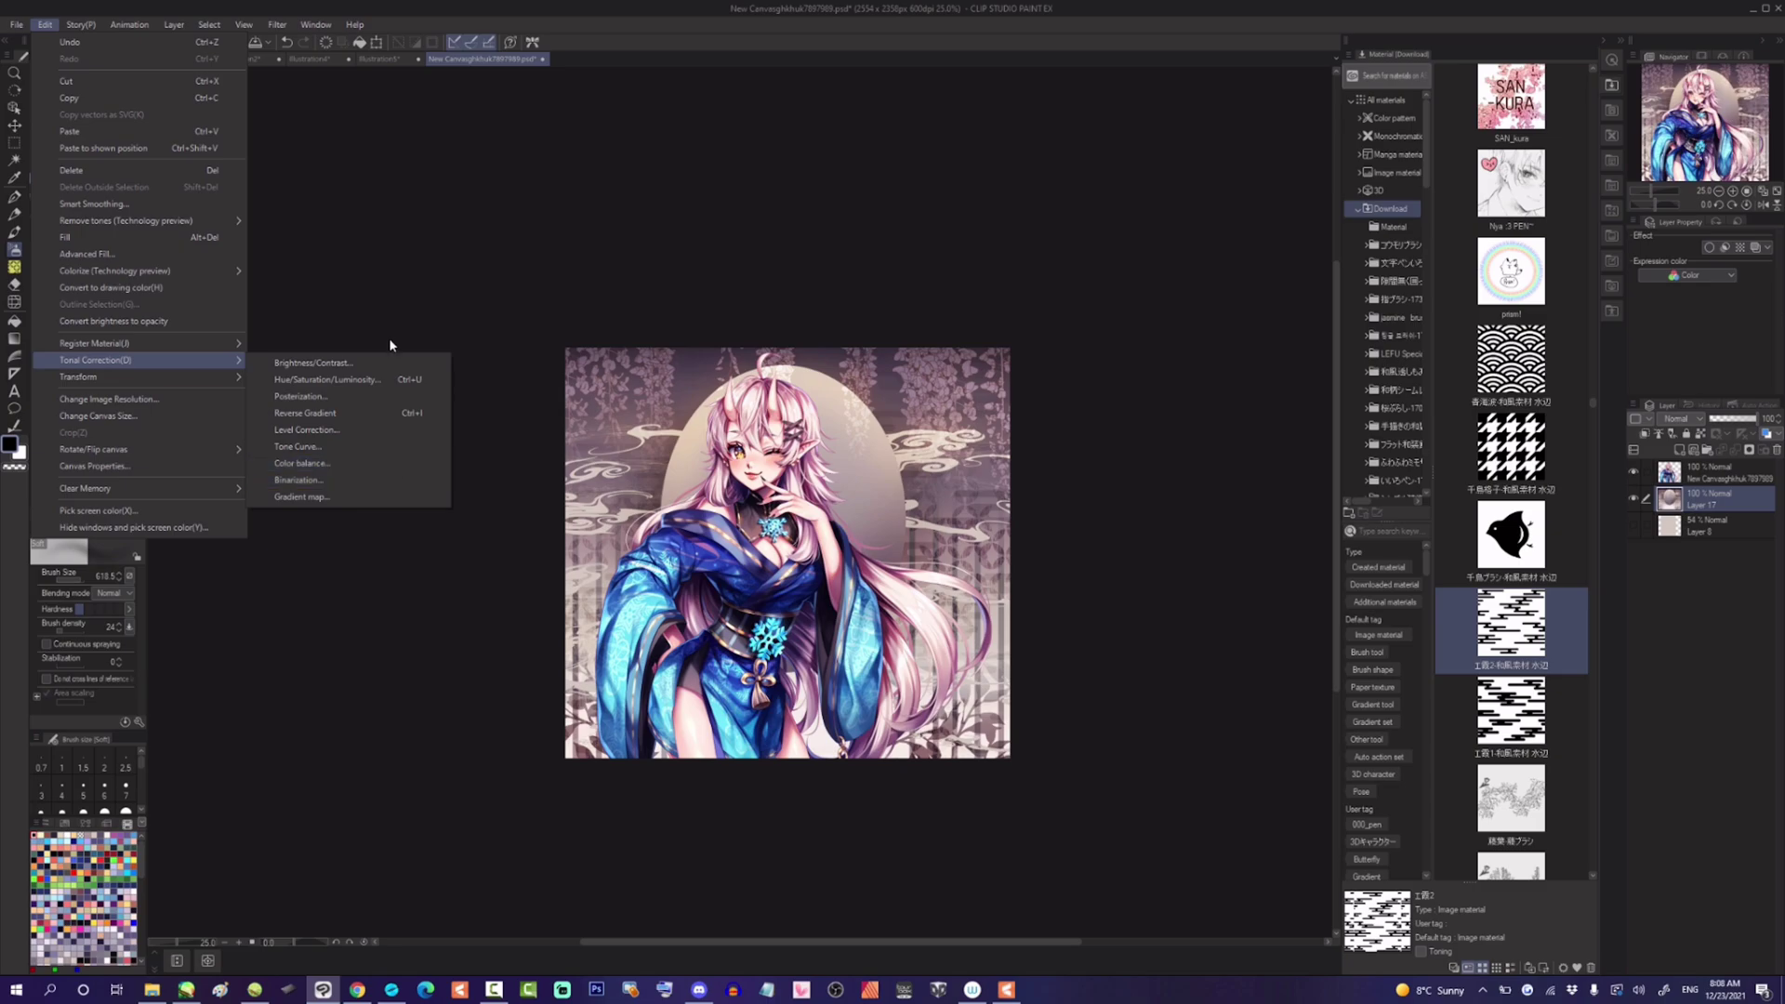
left_click(302, 463)
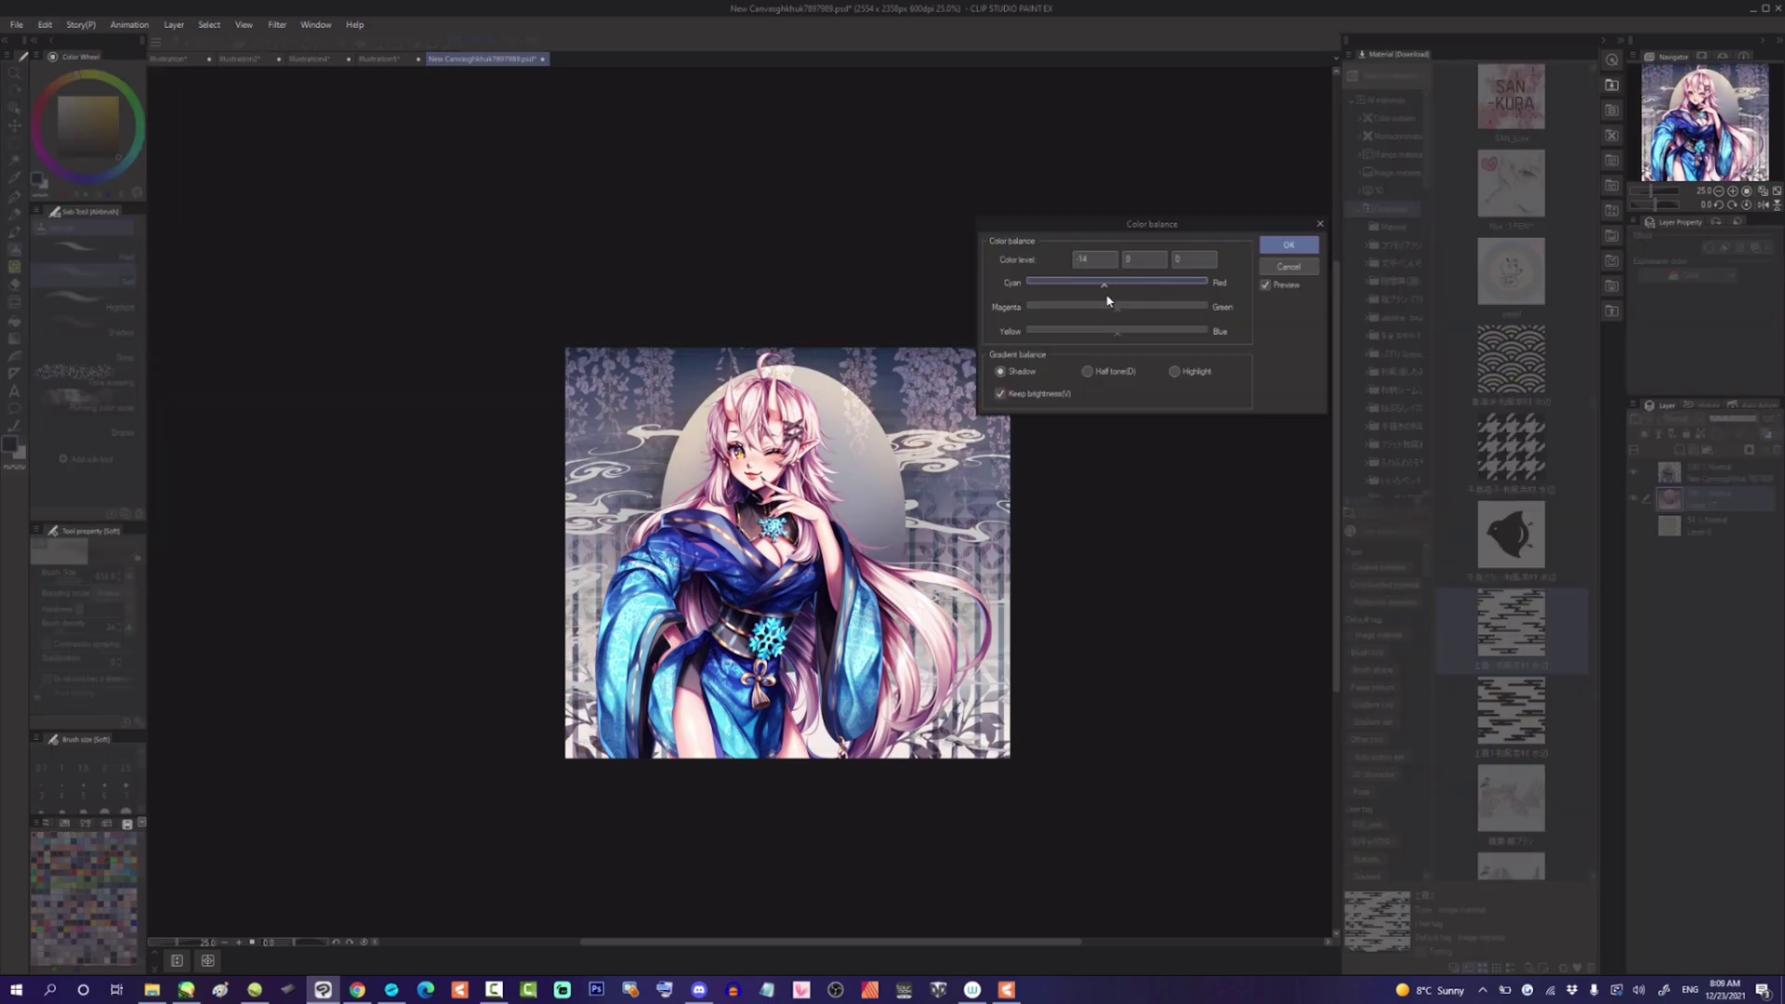